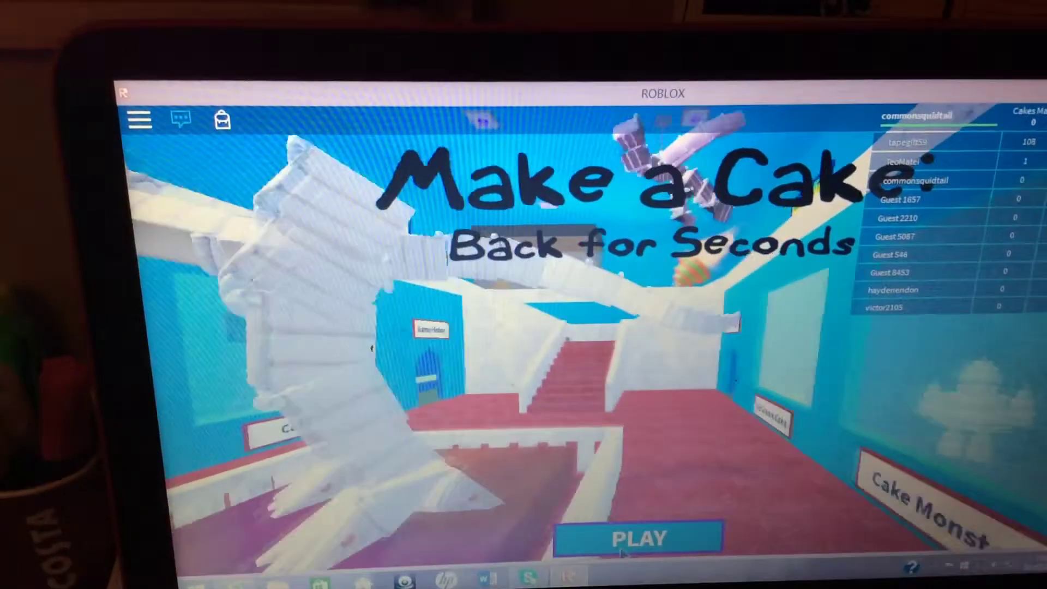
Start Make a Cake: Back for Seconds from its title screen with PLAY
click(638, 538)
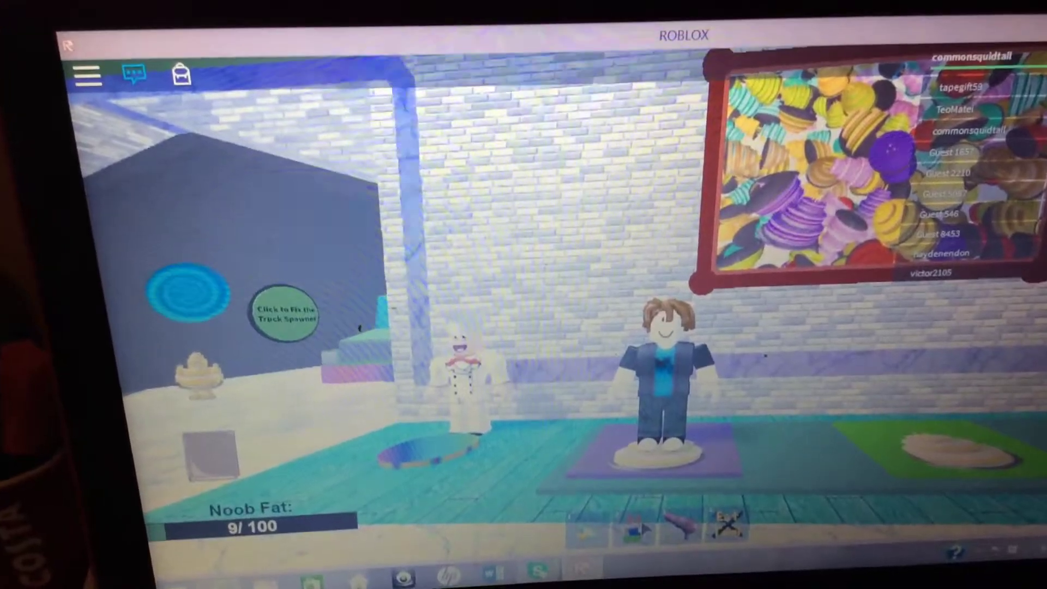
Walk past the batter counter, along the pink corridor and through the teleporter
key(w)
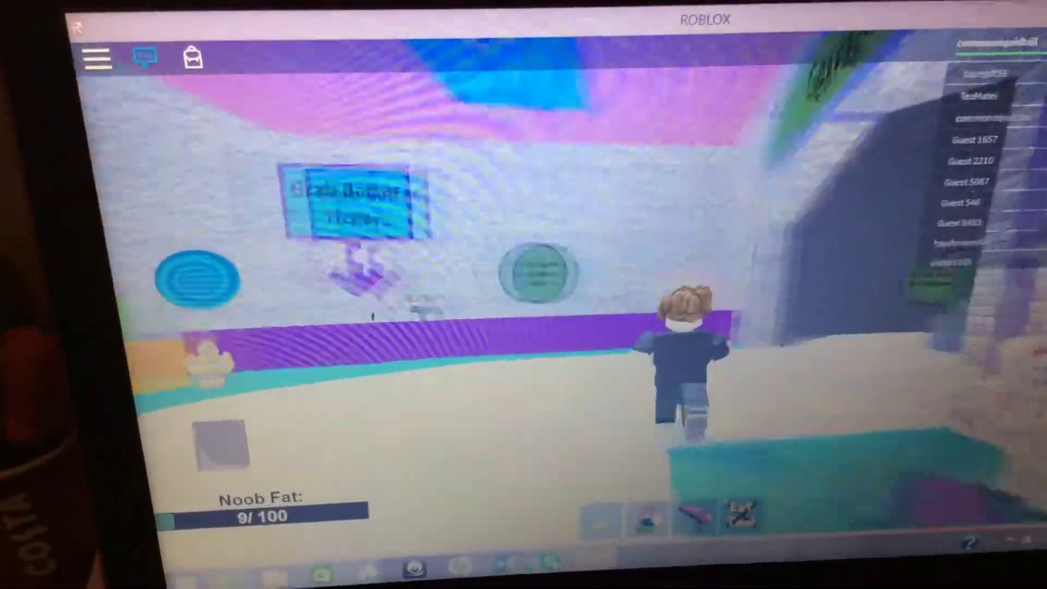
key(w)
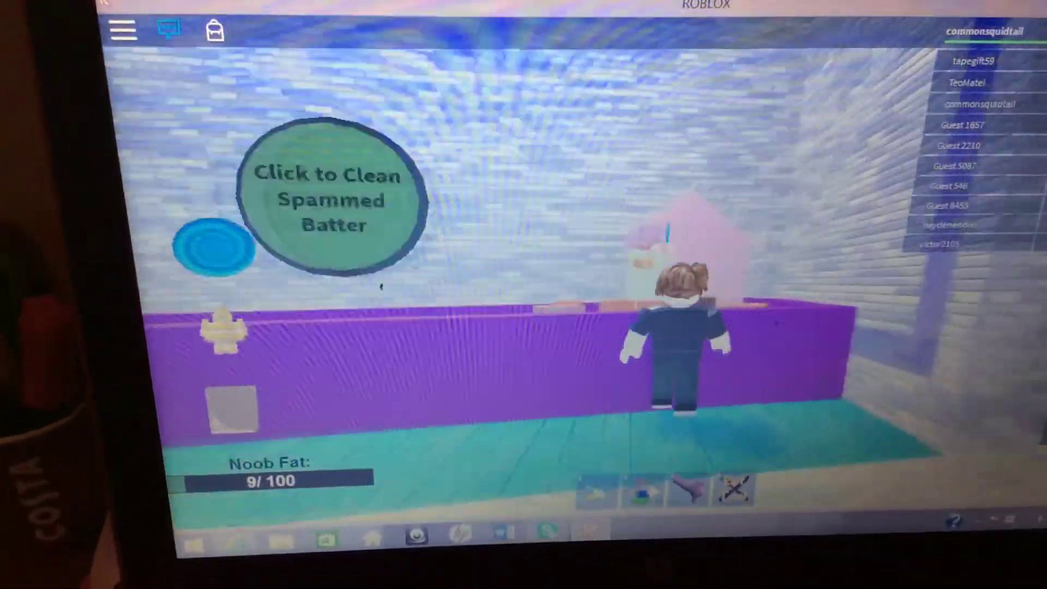
key(w)
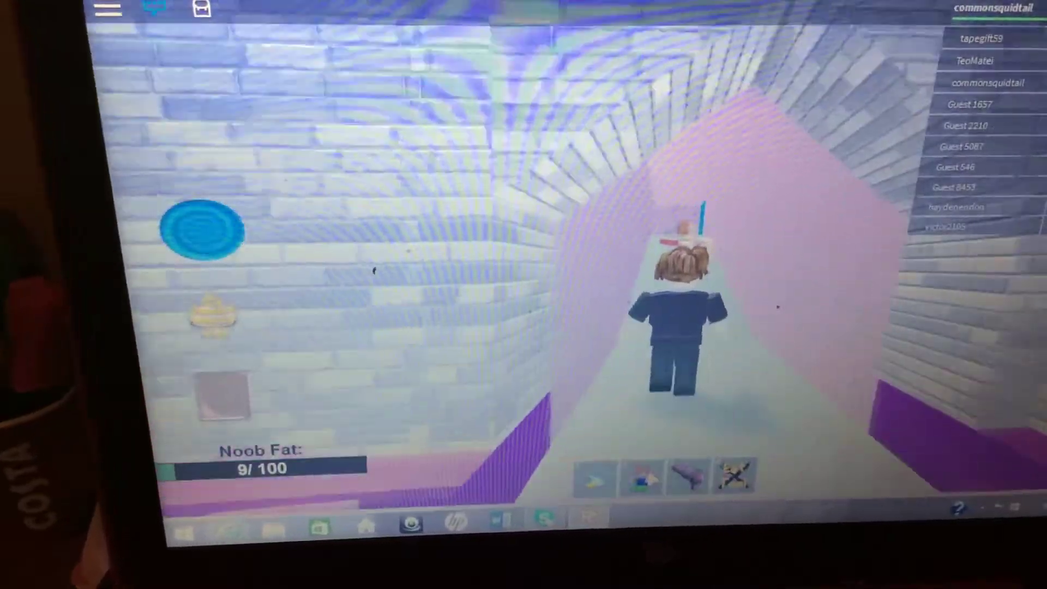
key(w)
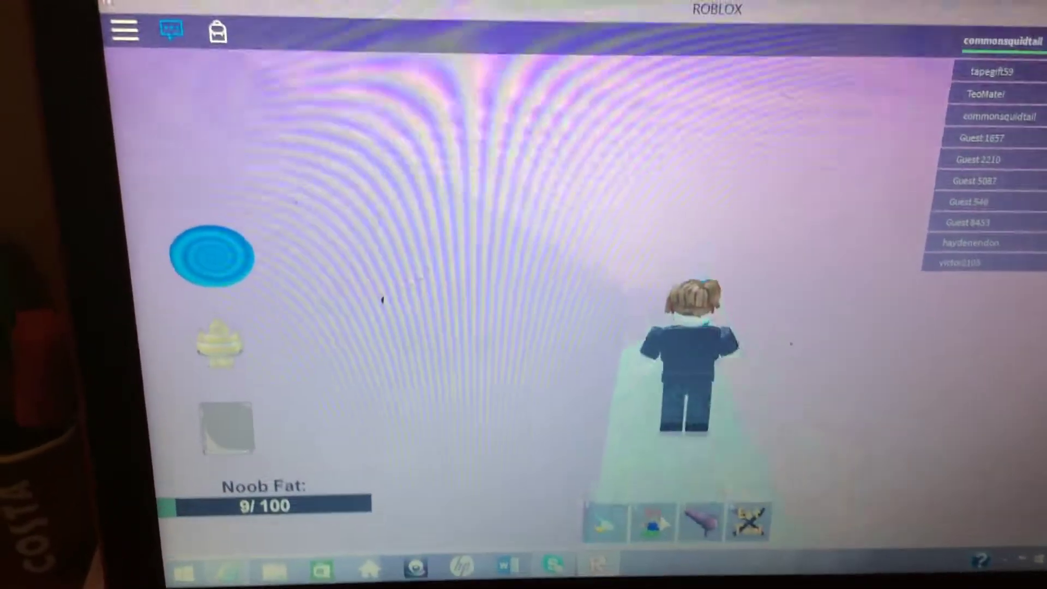
key(w)
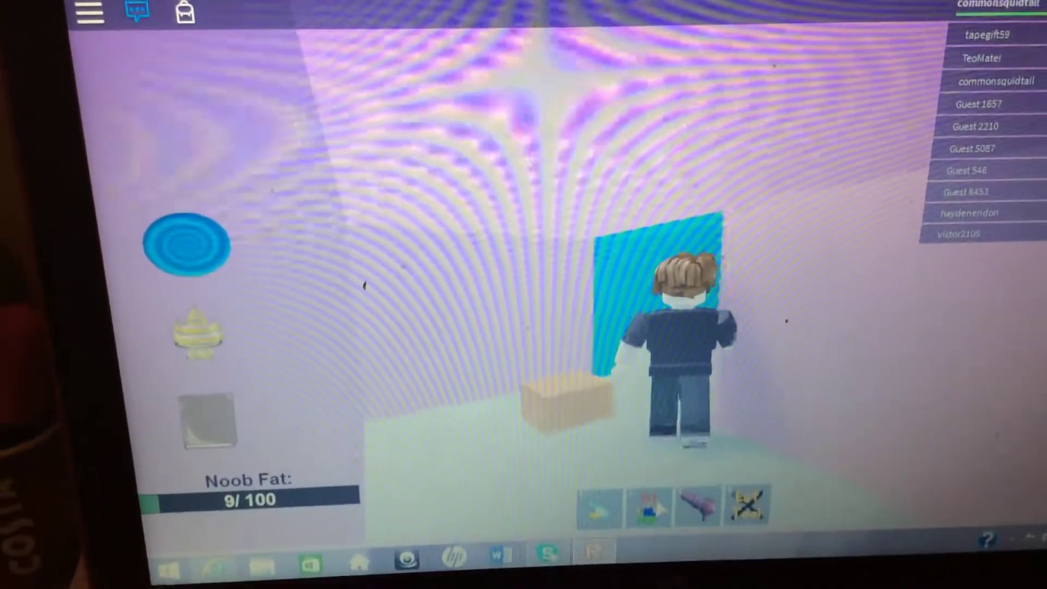
Cross the blue room, close chat, face the ladder tower and climb the green ladder
key(w)
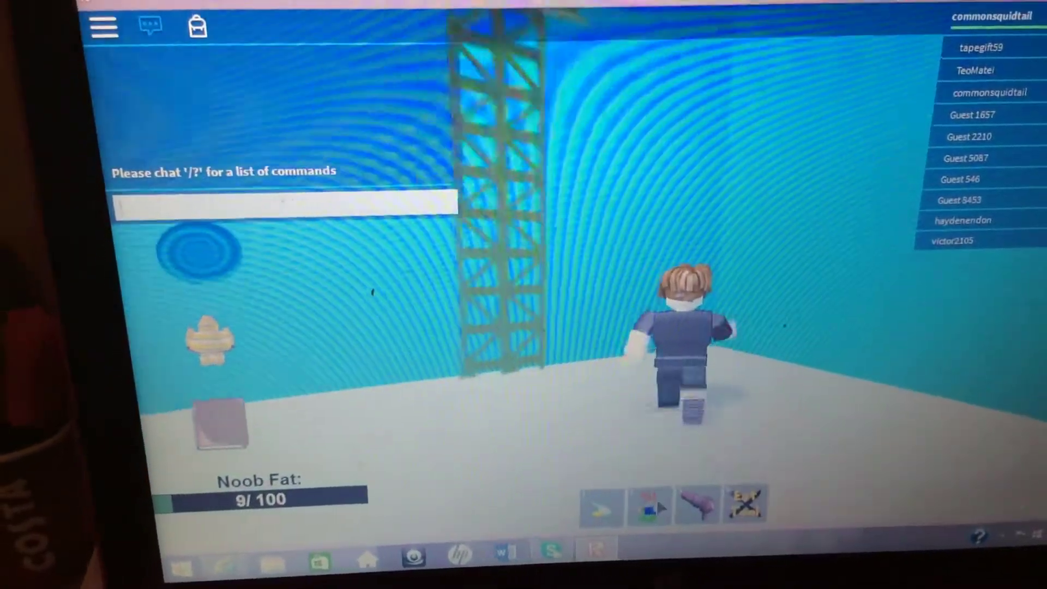
key(w)
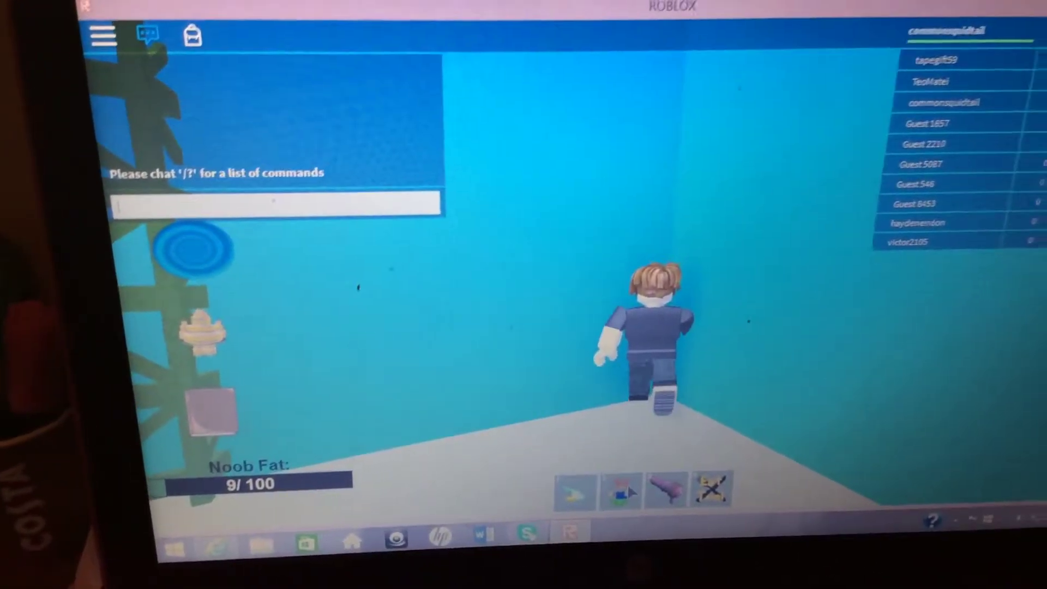
key(Return)
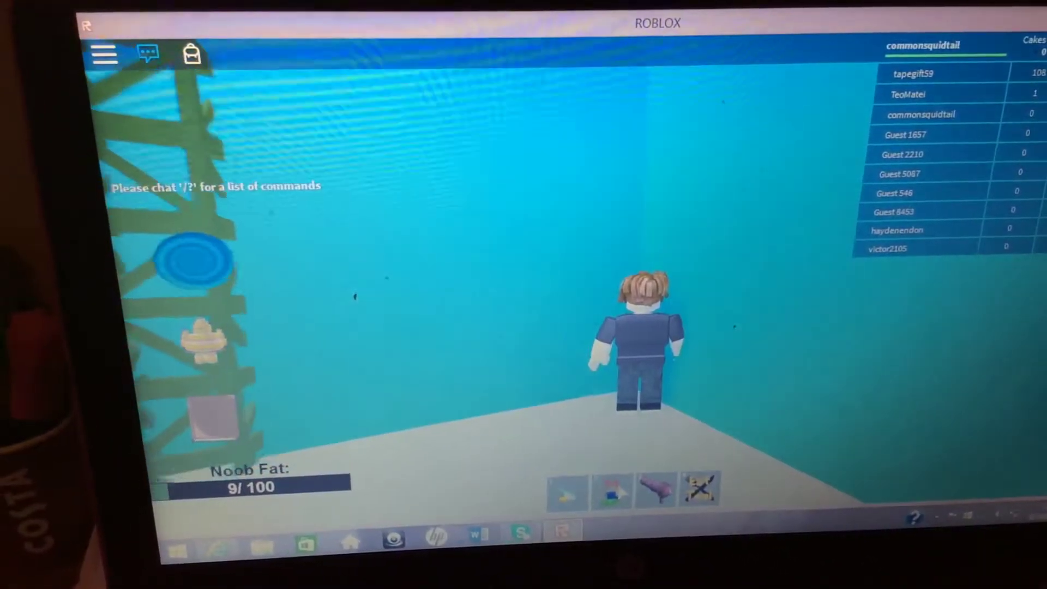
drag(410, 286, 654, 287)
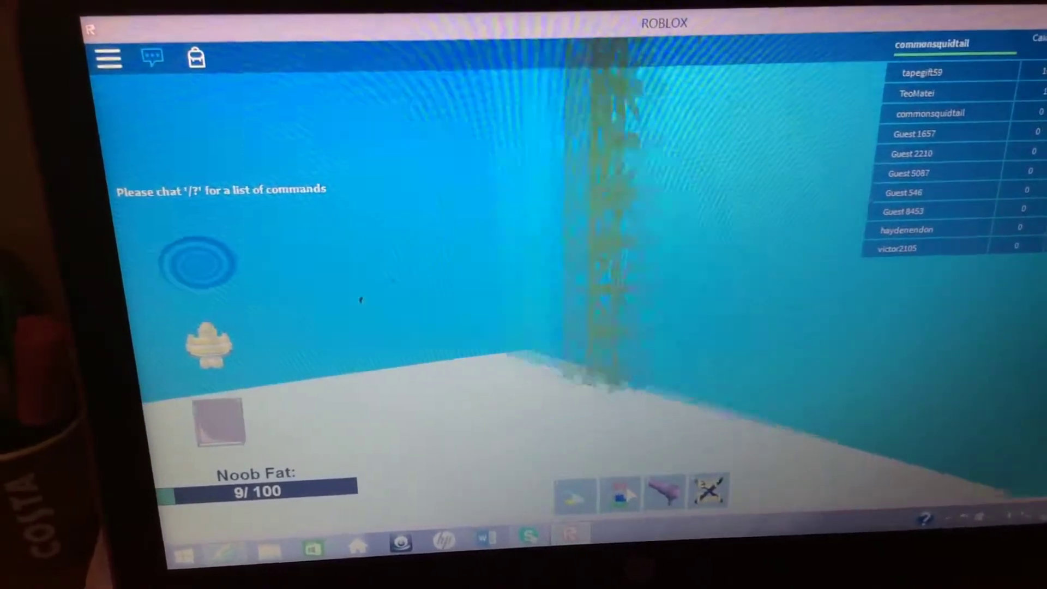
key(w)
key(w)
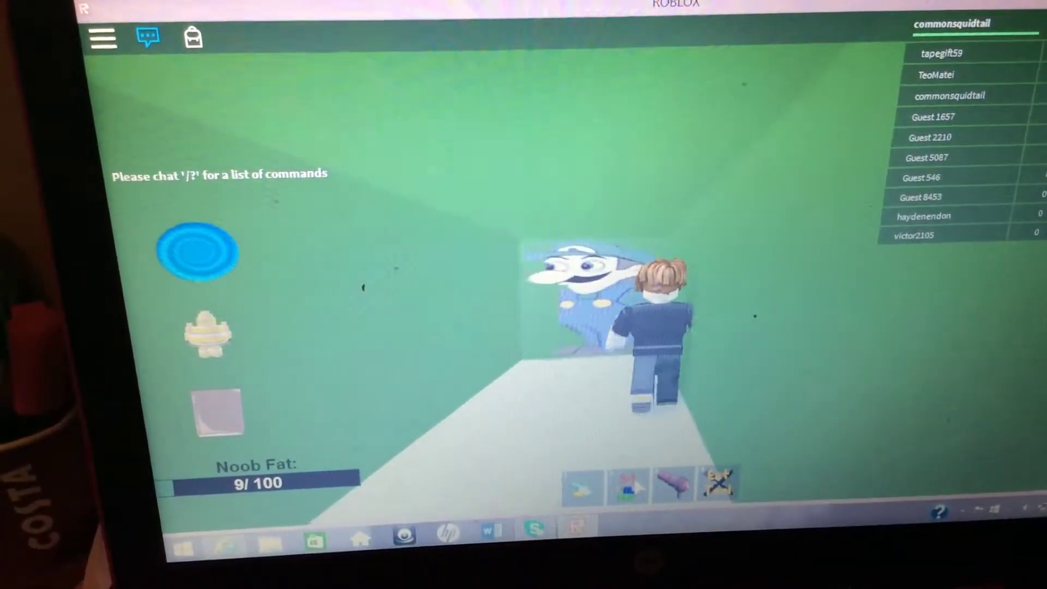
key(w)
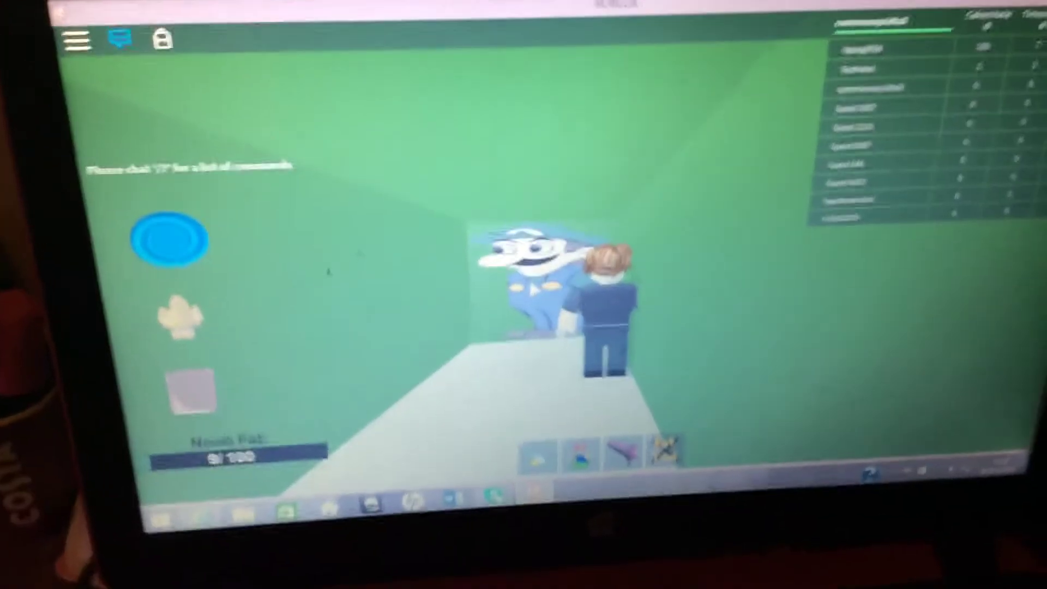
key(Right)
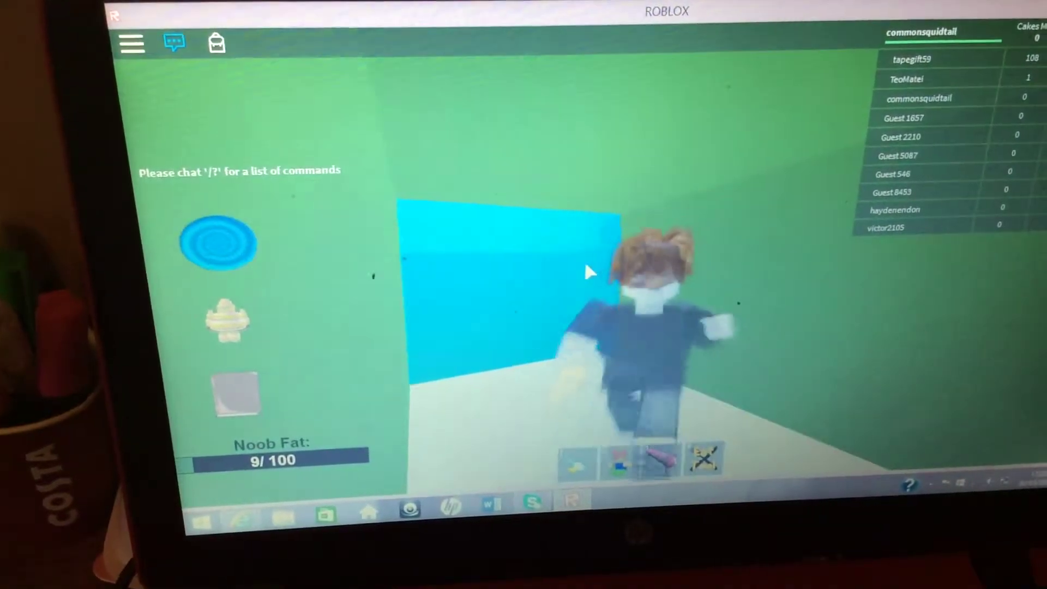
key(w)
key(w)
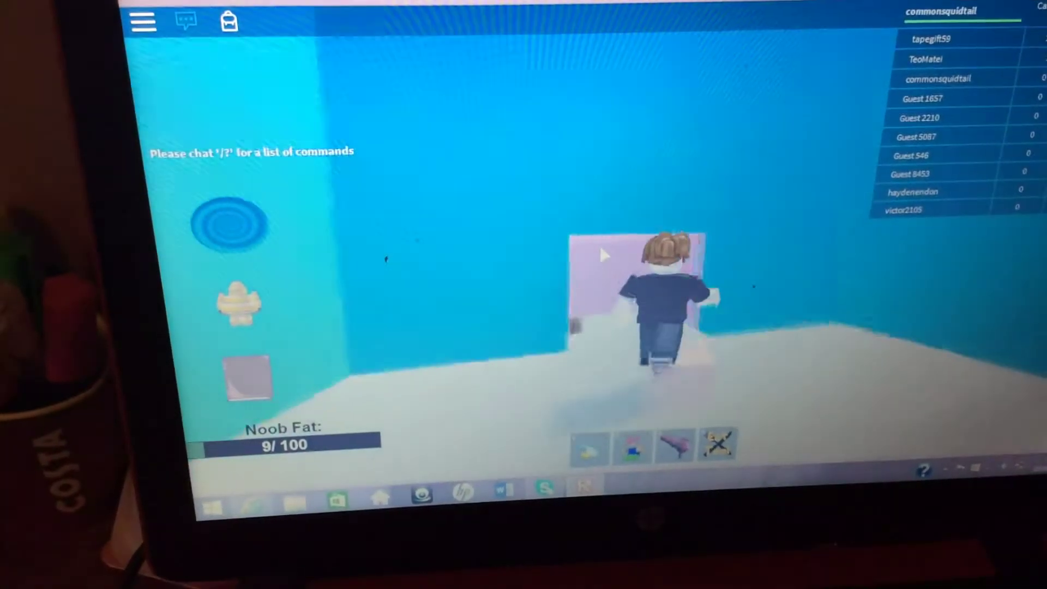
key(w)
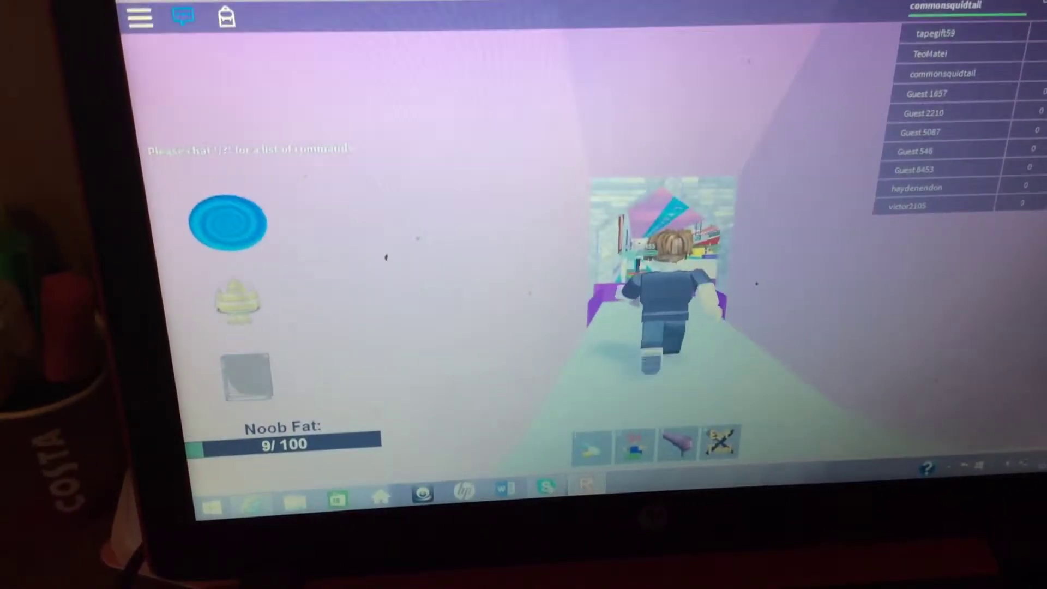
key(w)
key(w)
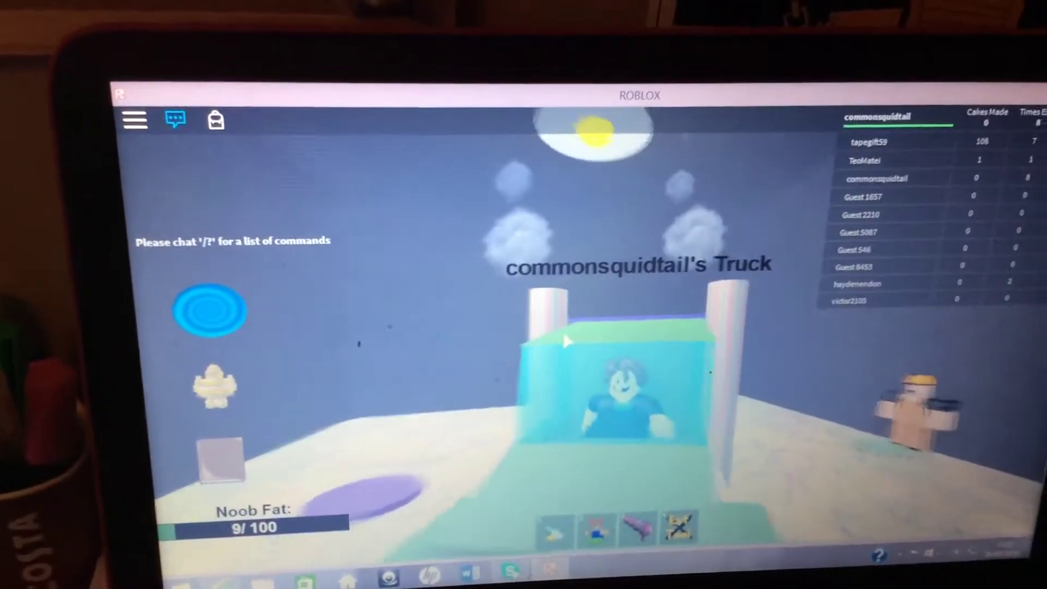
Drive the truck into the building, then walk through the red and green rooms to the Garage hall
key(w)
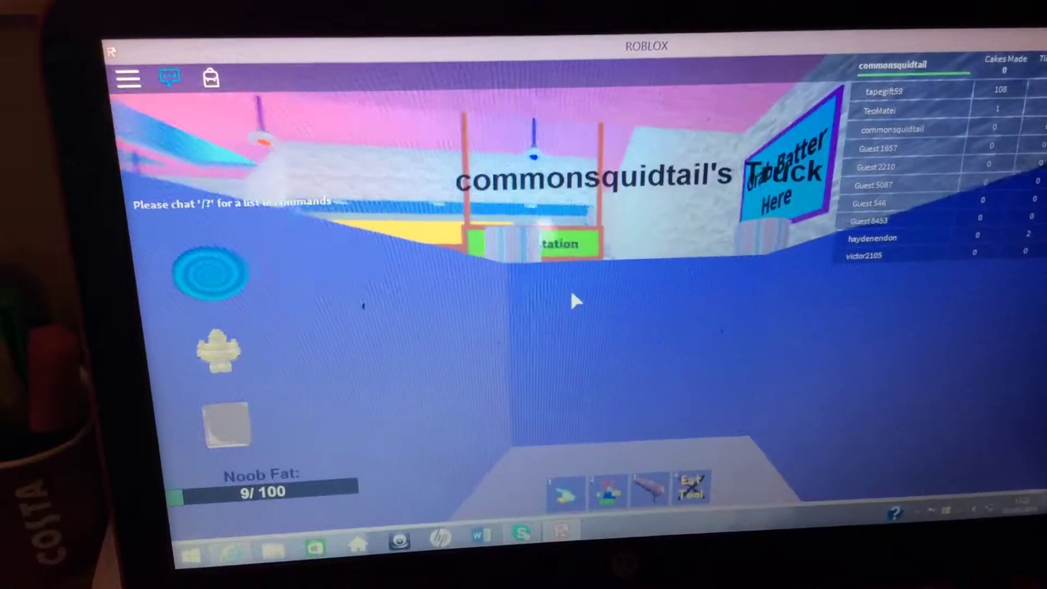
key(w)
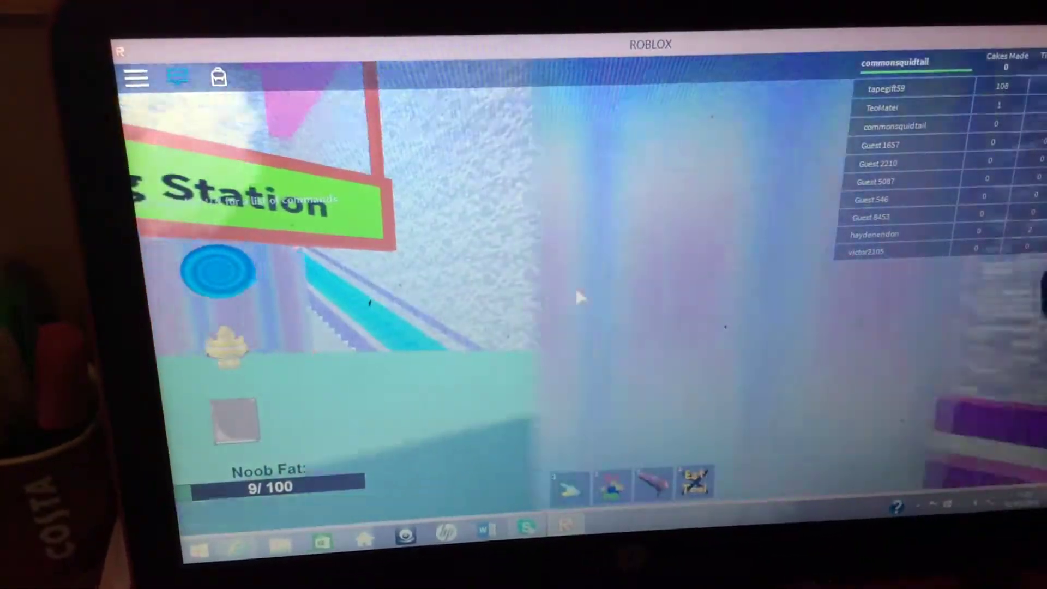
key(w)
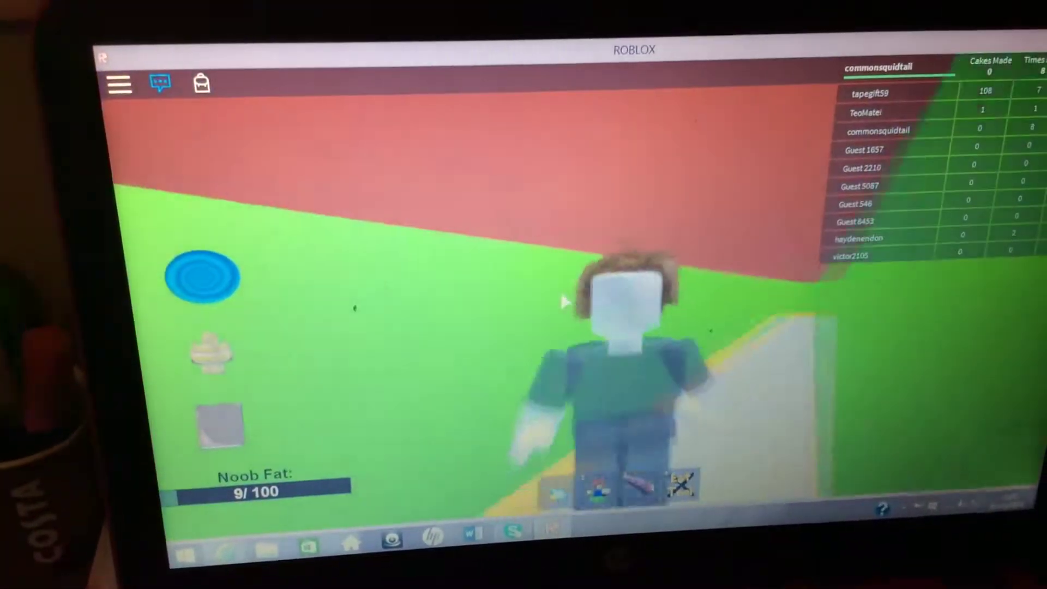
key(w)
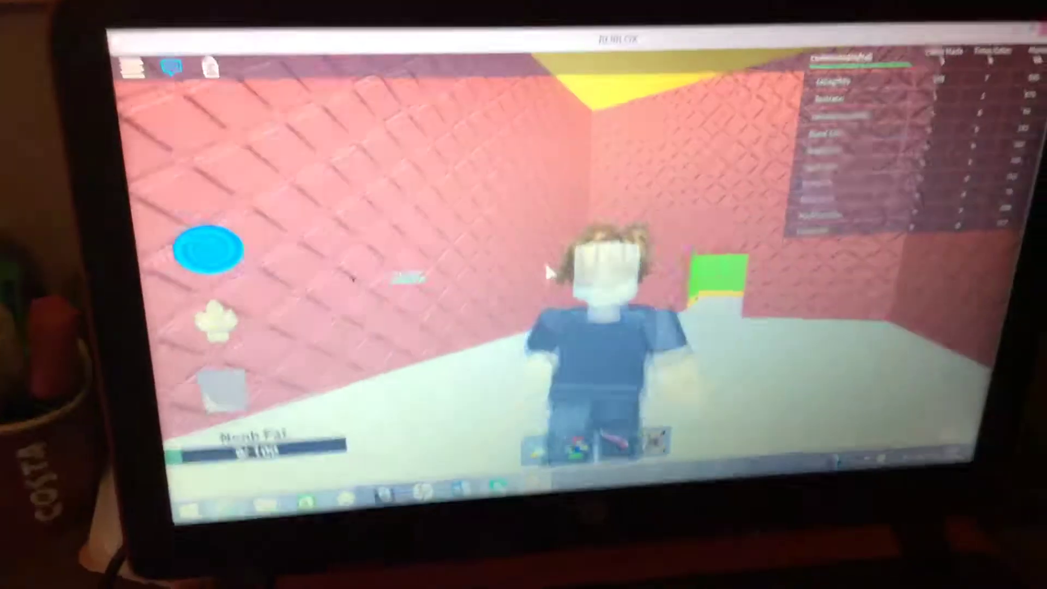
key(w)
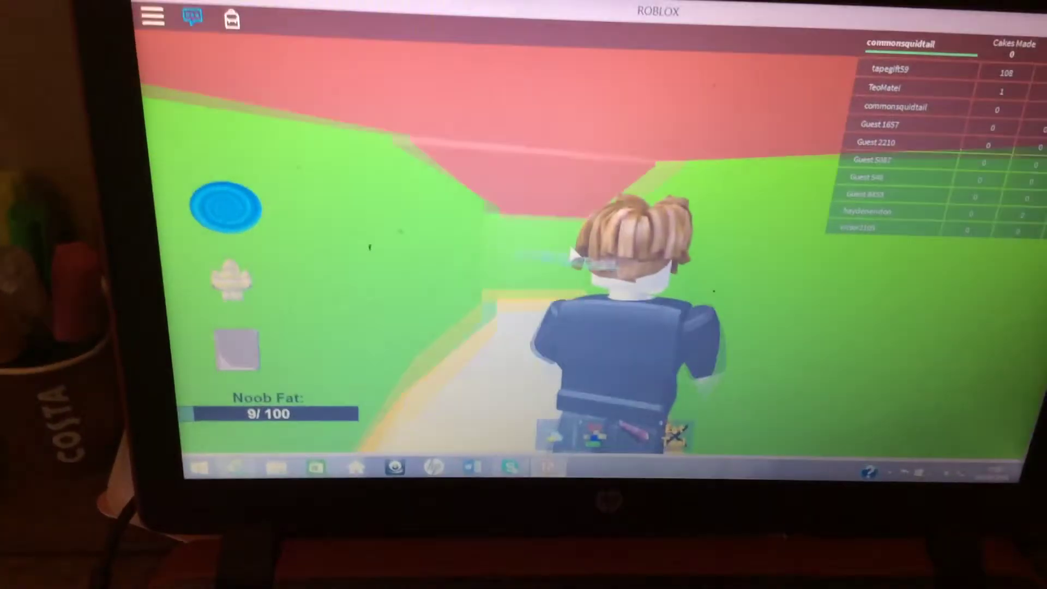
scroll(554, 245, up, 5)
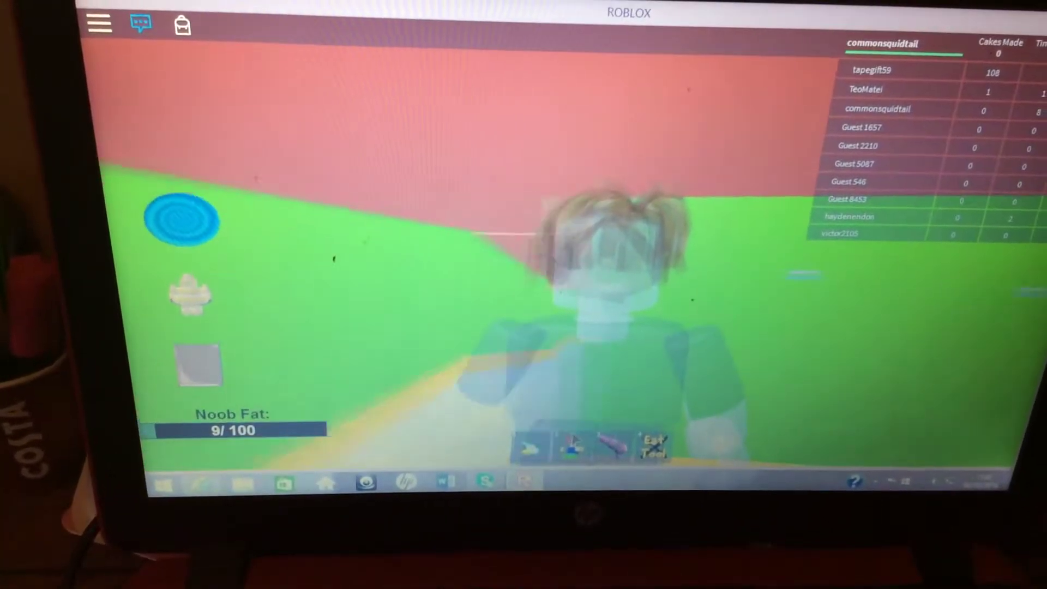
scroll(554, 245, down, 5)
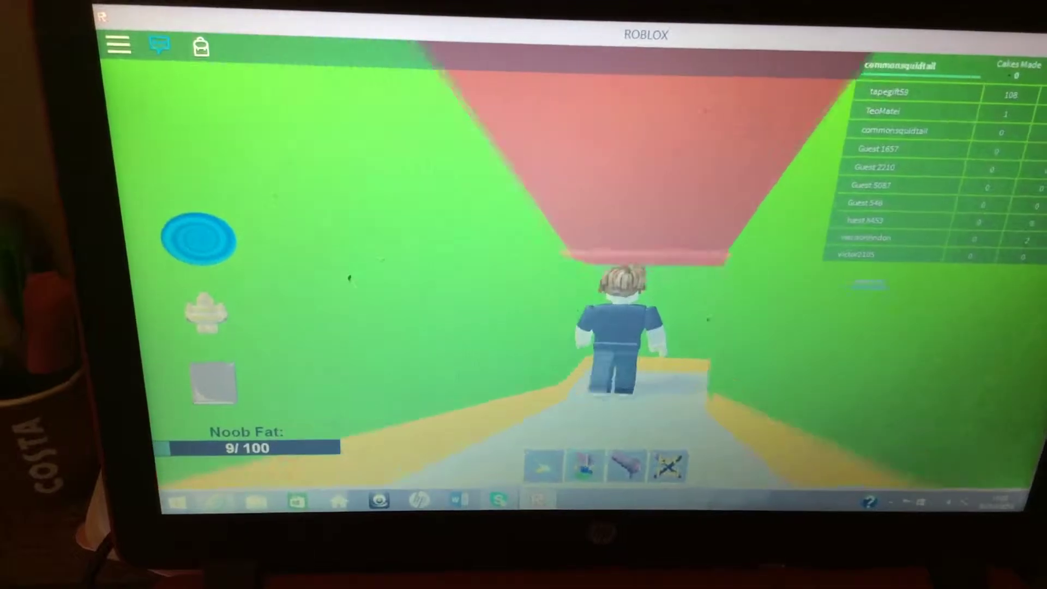
key(w)
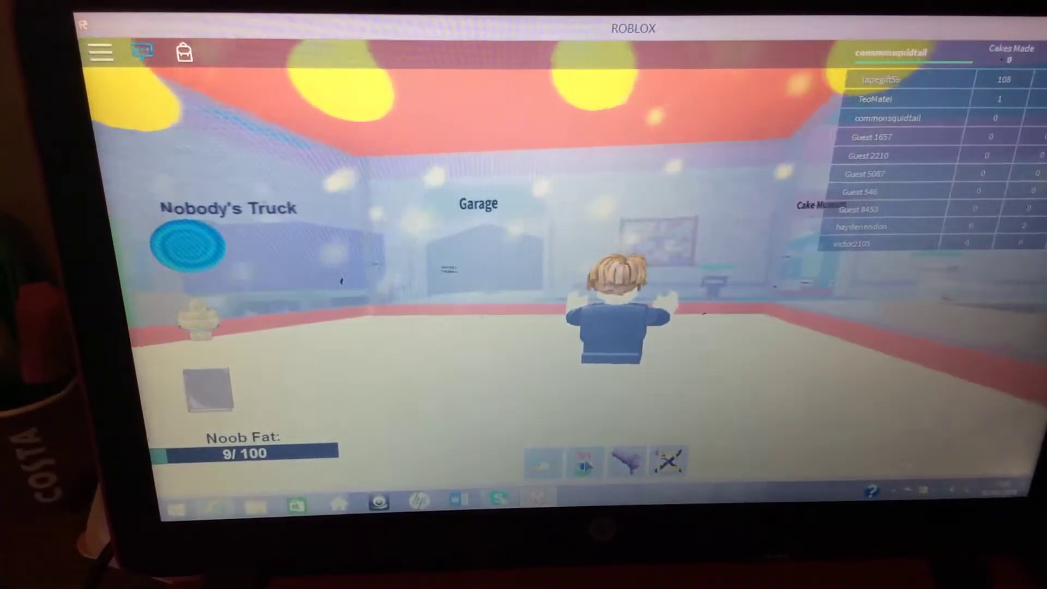
scroll(554, 286, up, 5)
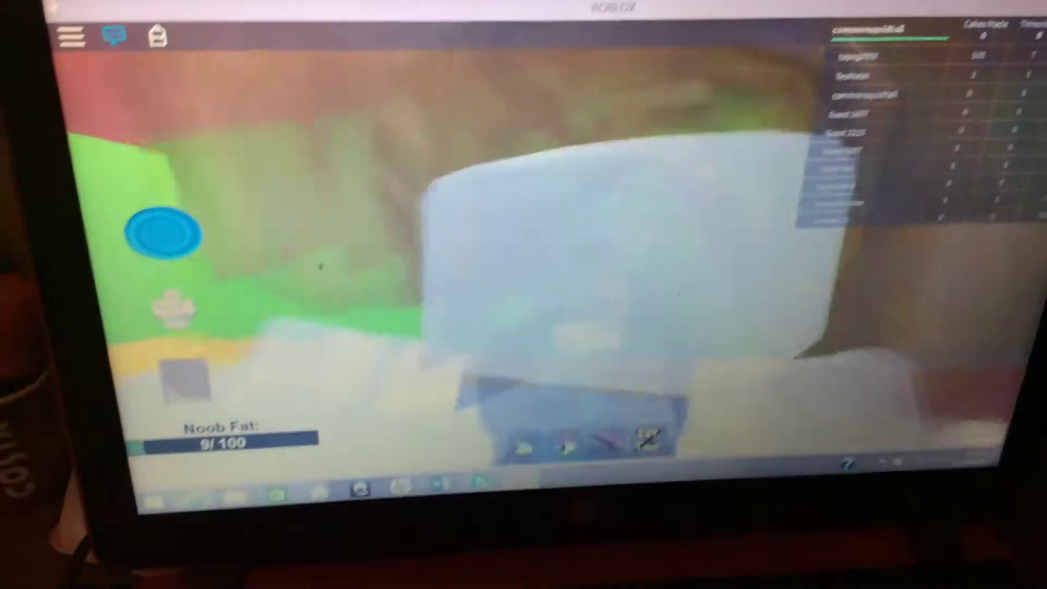
Swing the camera toward the Cake Museum and run up to the Mixing Station
drag(573, 286, 409, 287)
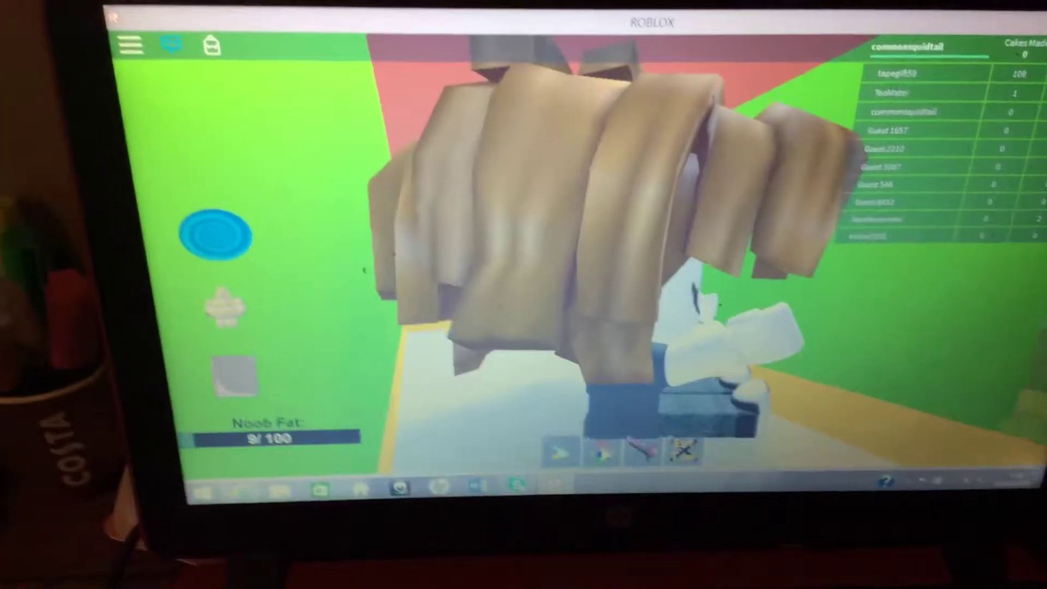
drag(655, 287, 409, 287)
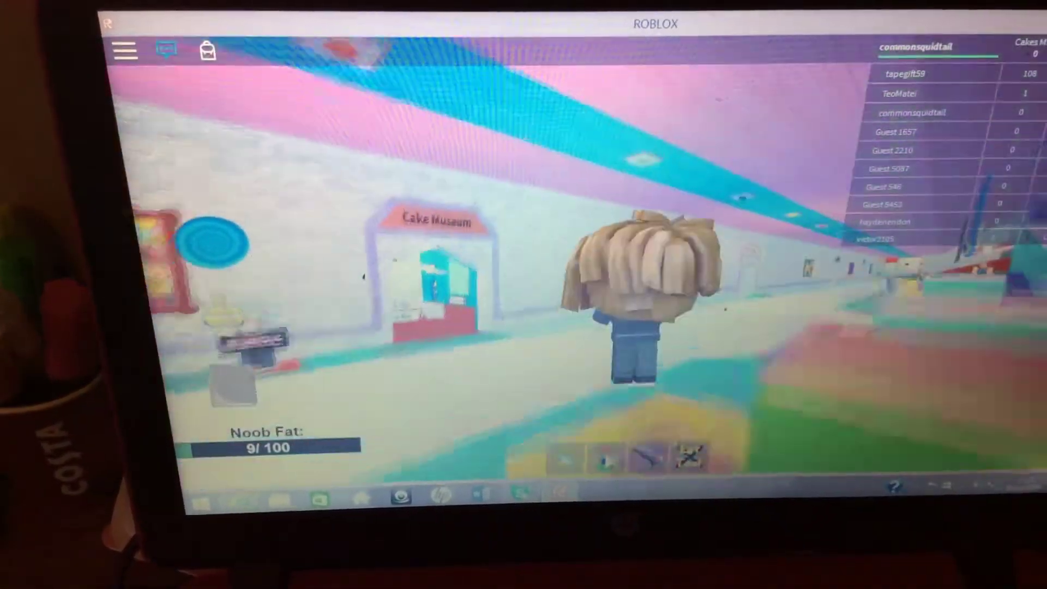
key(w)
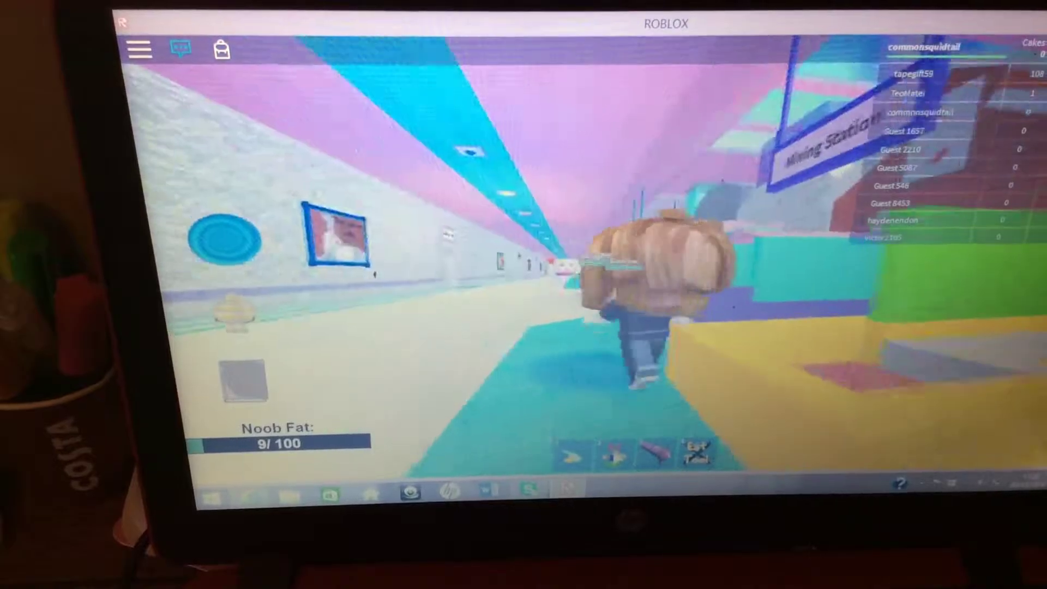
key(w)
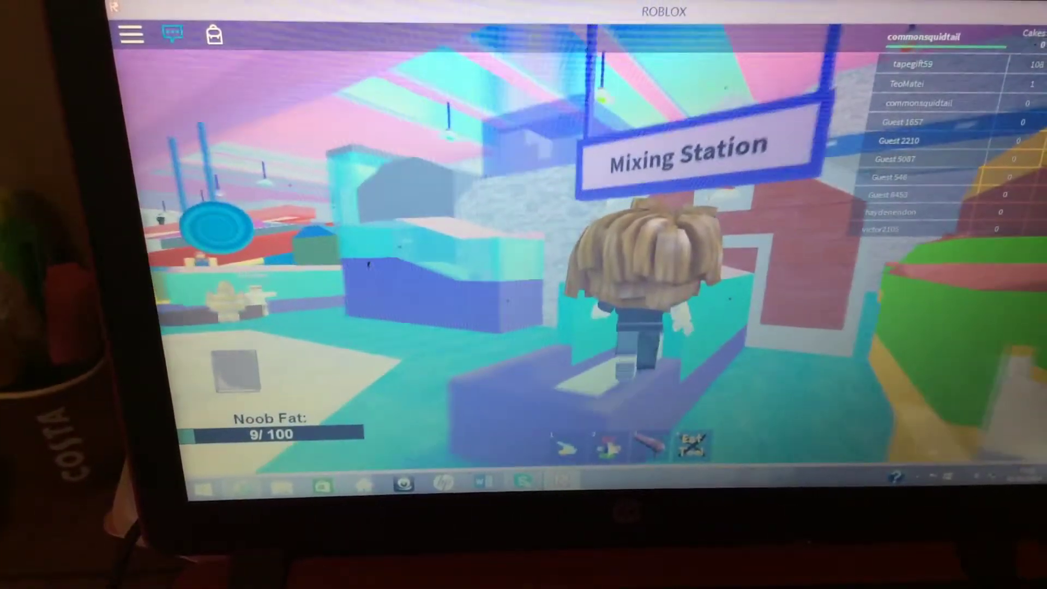
Walk through the red building and out its doorway into the teal and pink room
key(w)
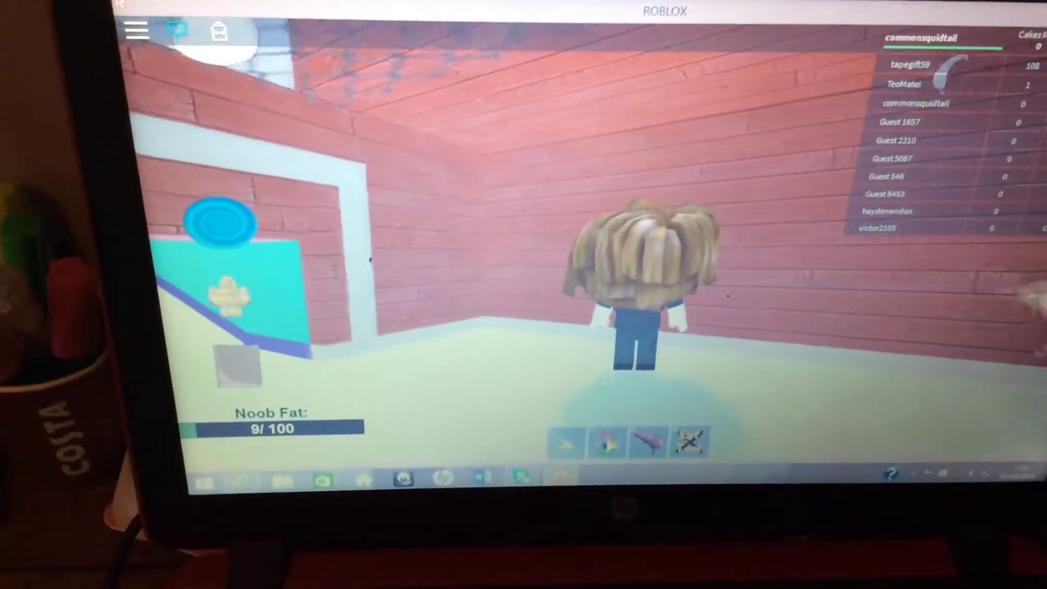
key(w)
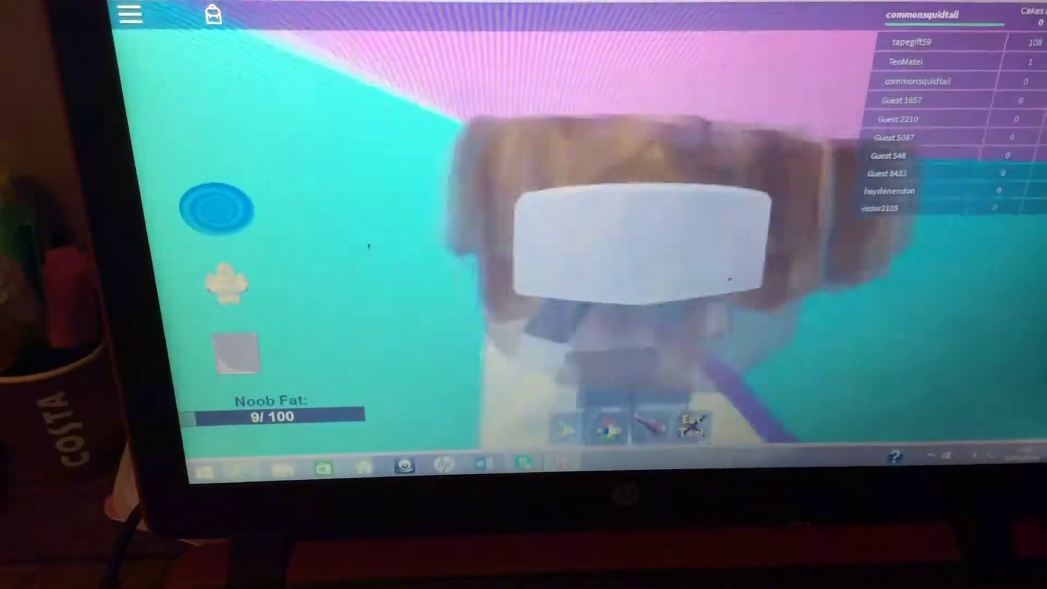
key(w)
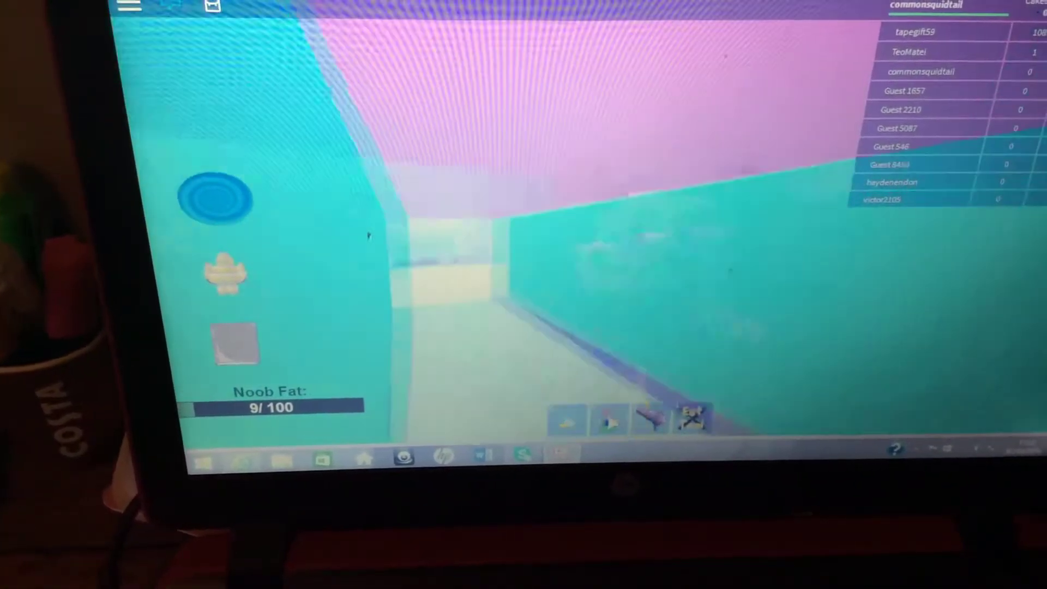
key(w)
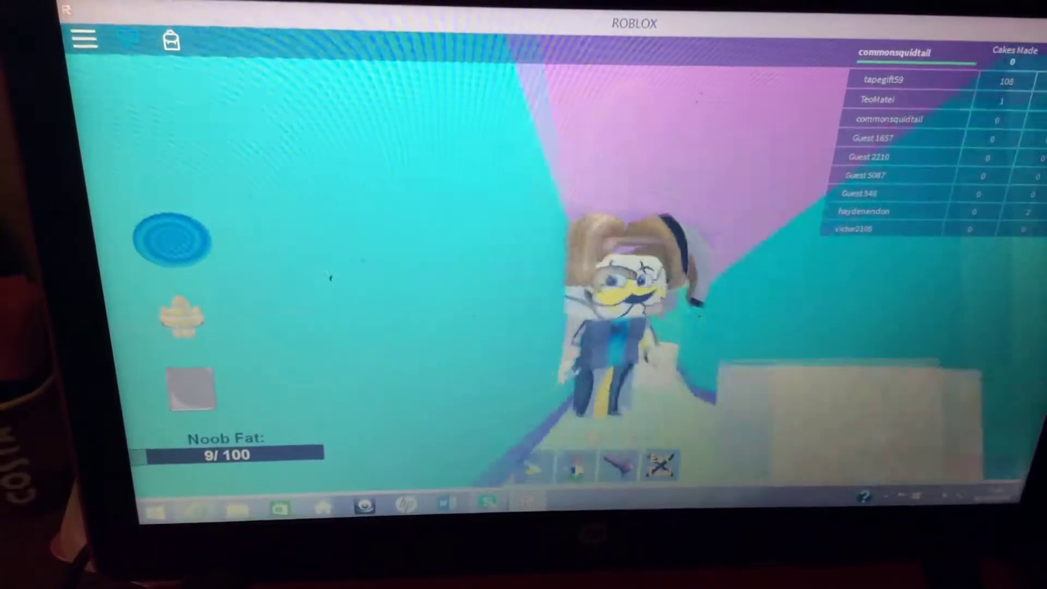
drag(524, 294, 736, 294)
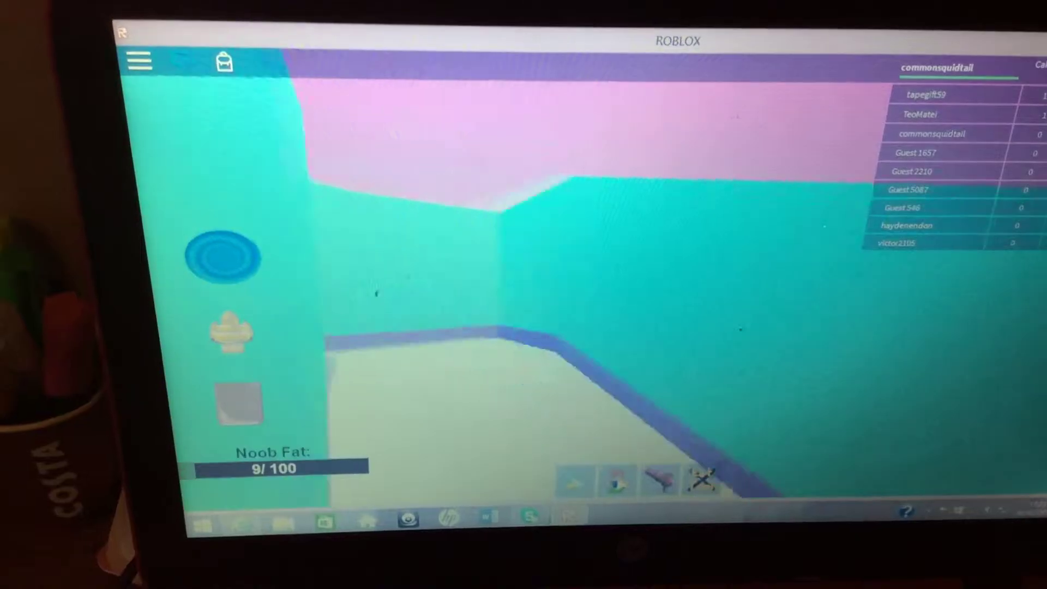
drag(524, 294, 736, 295)
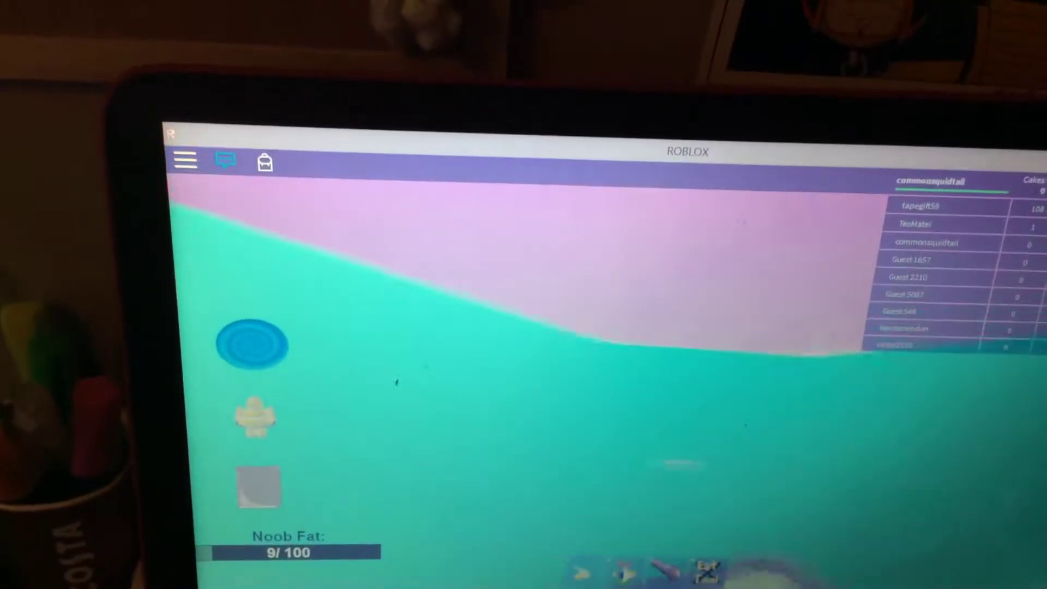
drag(523, 294, 736, 294)
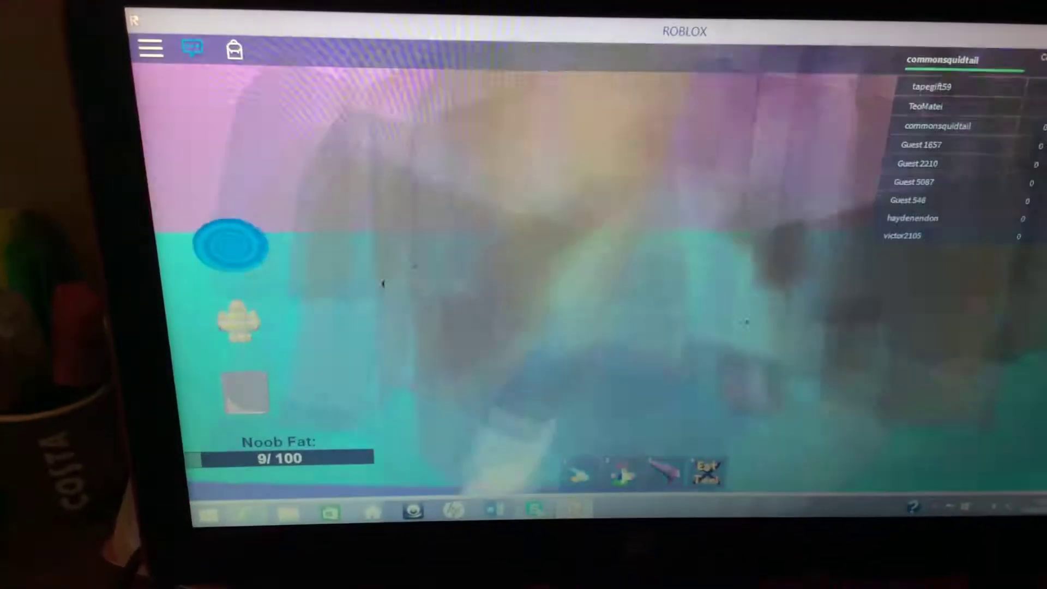
drag(524, 294, 736, 295)
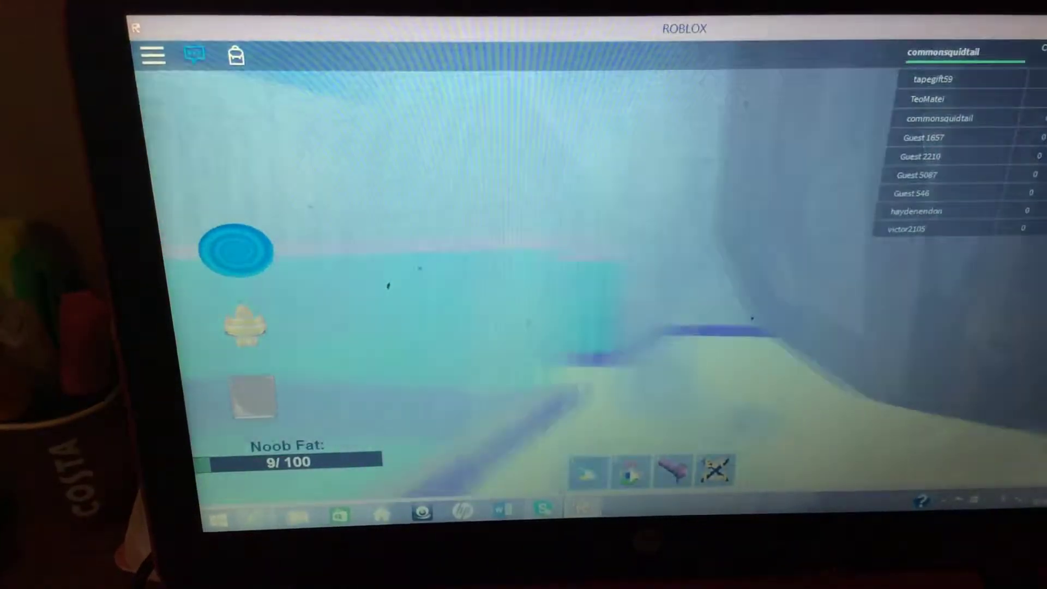
drag(524, 295, 736, 295)
drag(523, 295, 736, 294)
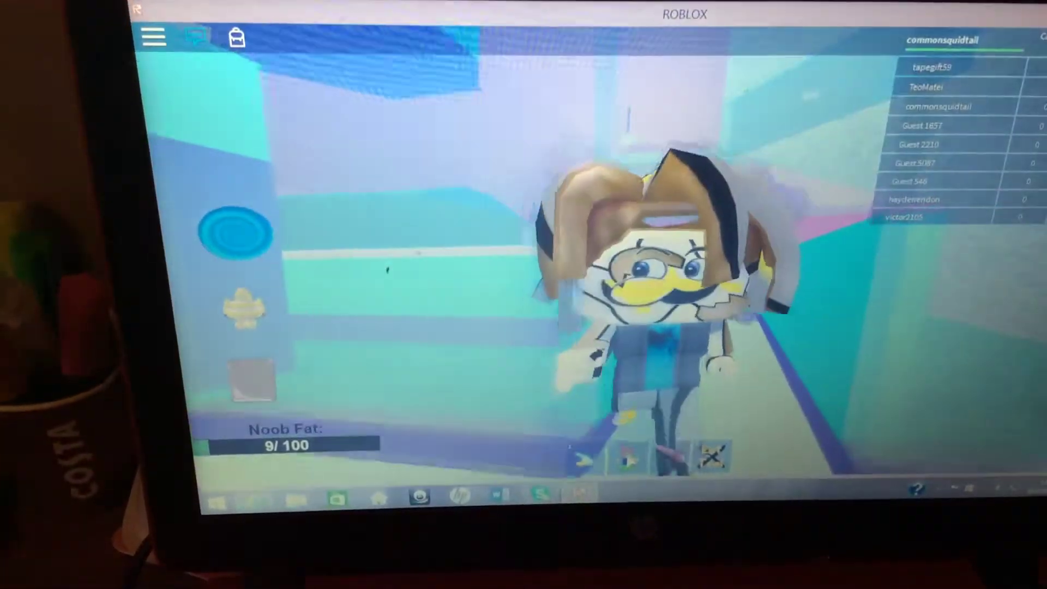
drag(523, 295, 736, 295)
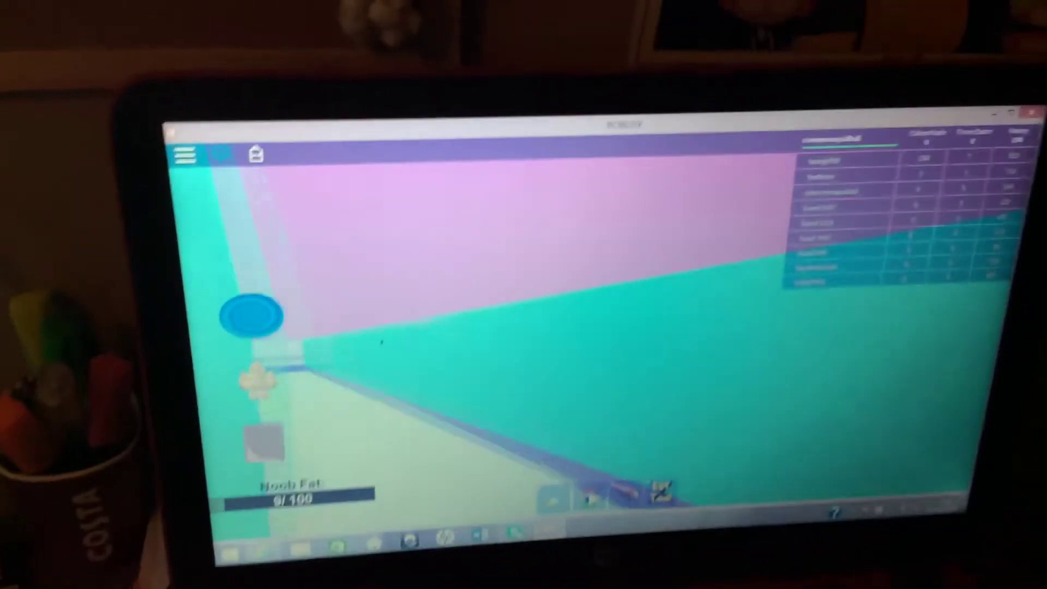
key(w)
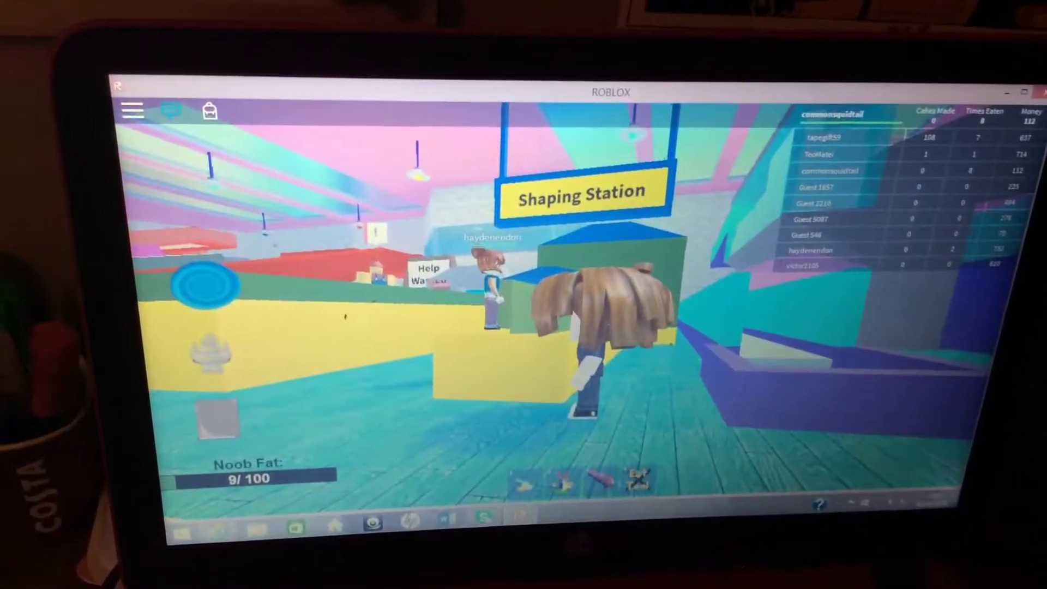
Walk past the Shaping Station and through the hallway into the next room
key(w)
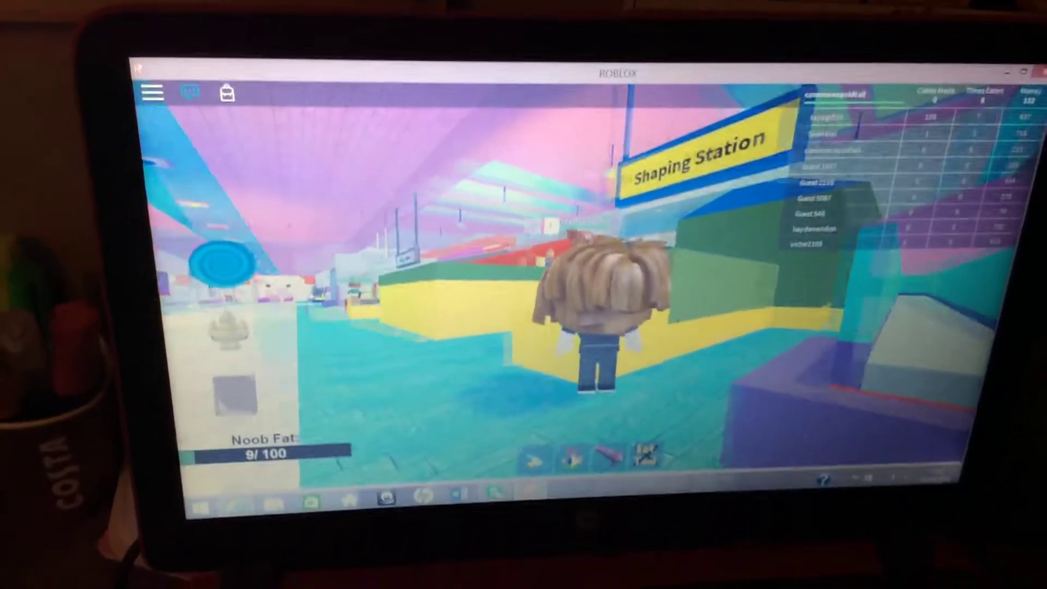
key(w)
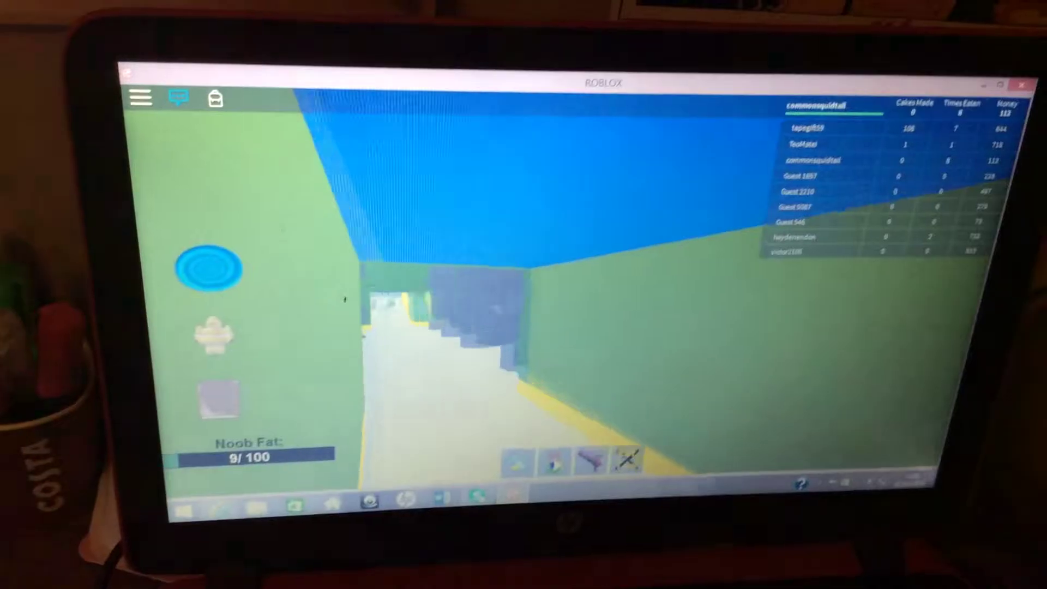
key(w)
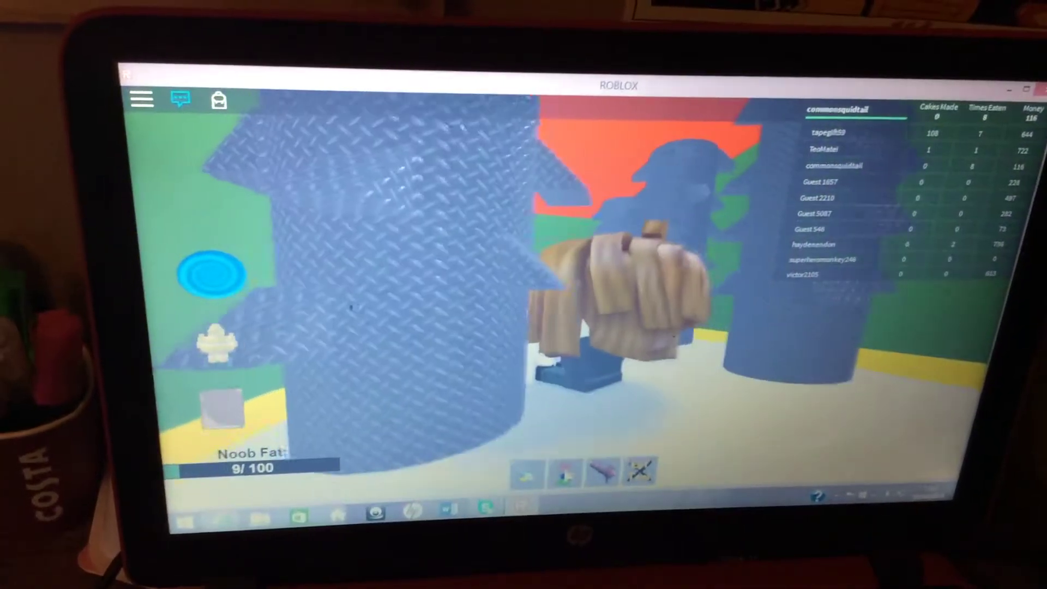
key(w)
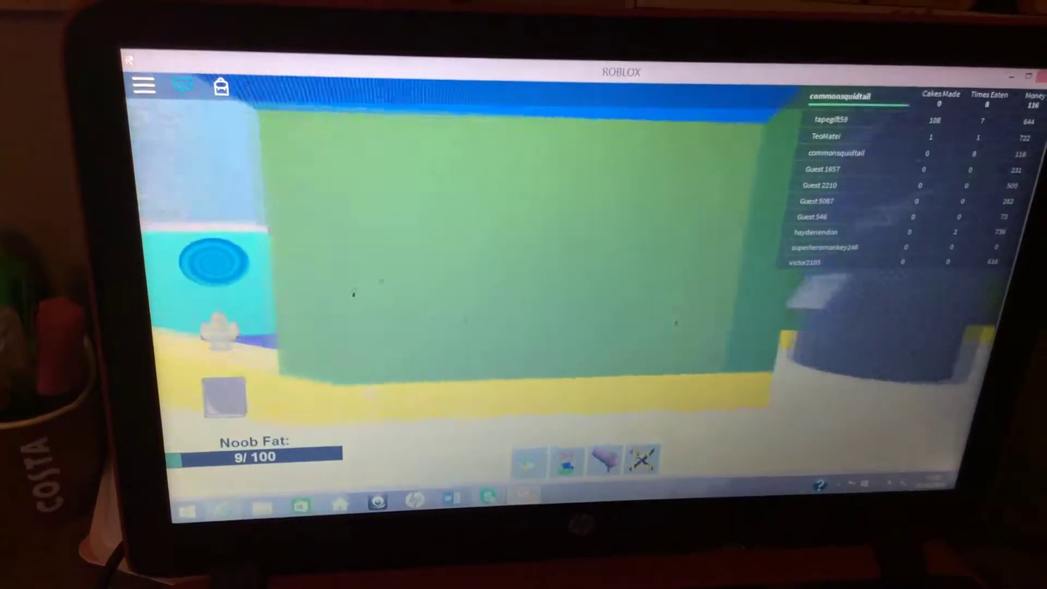
key(w)
key(w)
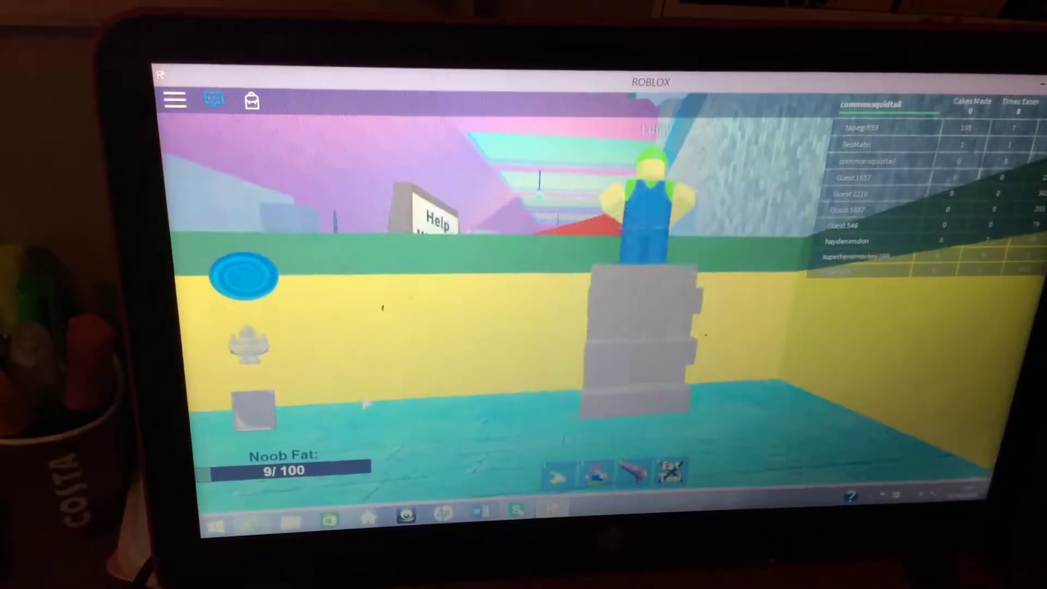
Follow the path beside the green wall to the Help Wanted sign and cake stacks
key(w)
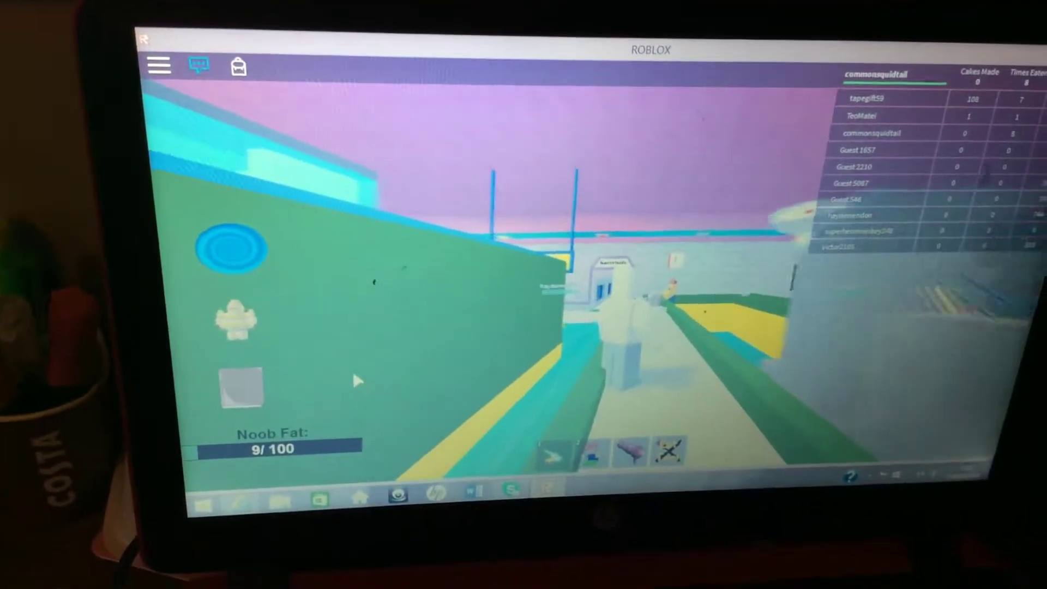
key(w)
key(w)
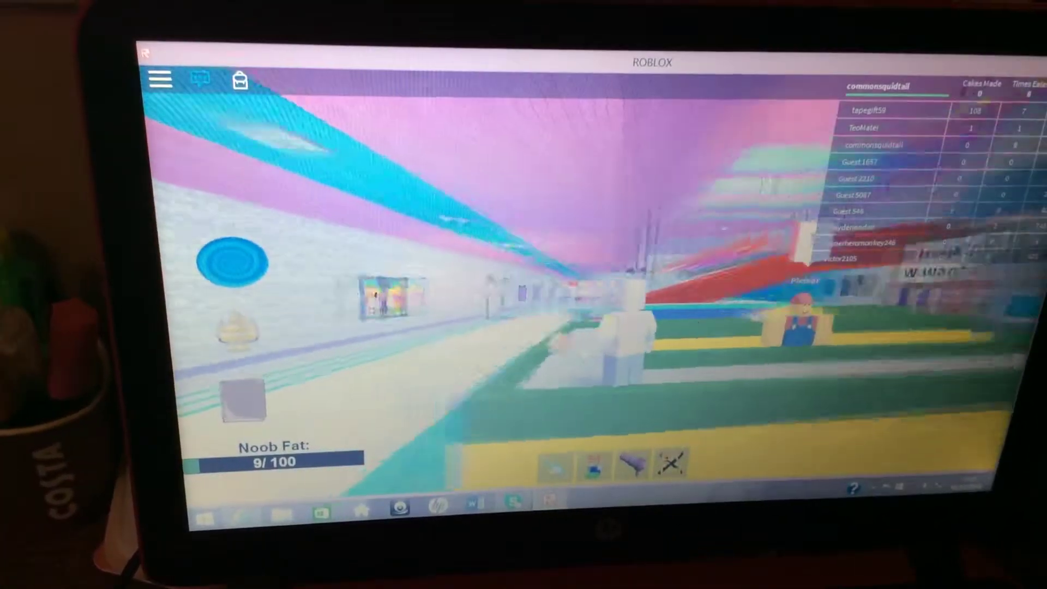
key(w)
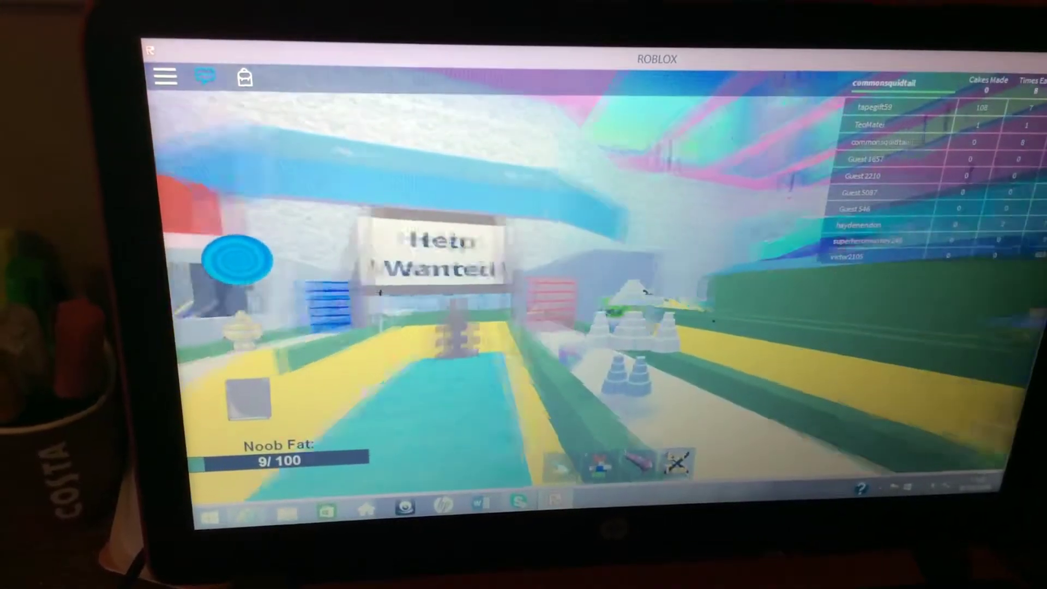
key(w)
key(w)
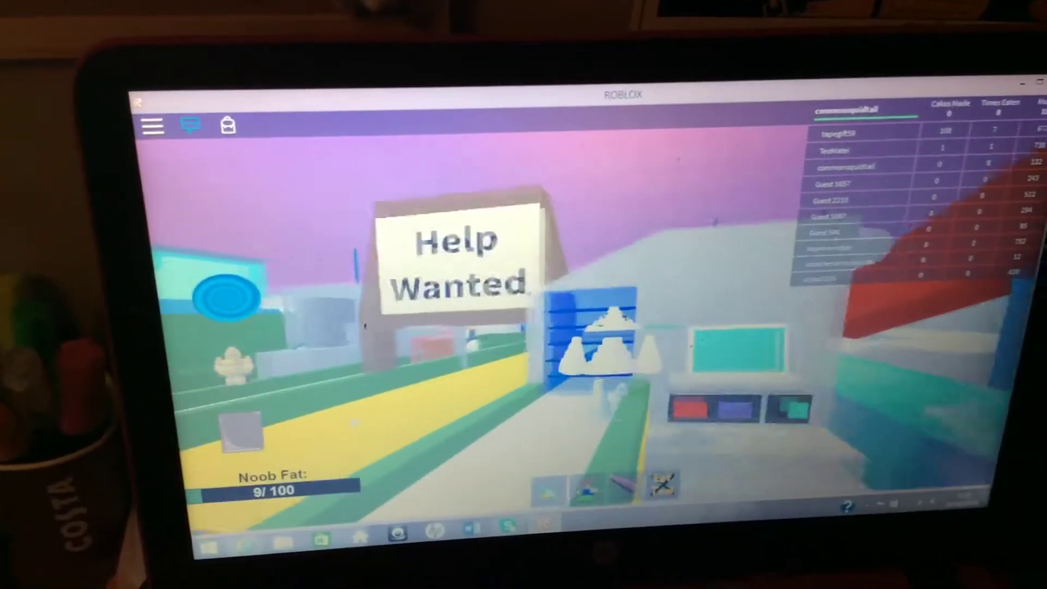
Walk past the Help Wanted sign and down the hallway to the Inferno and Chill ovens
key(w)
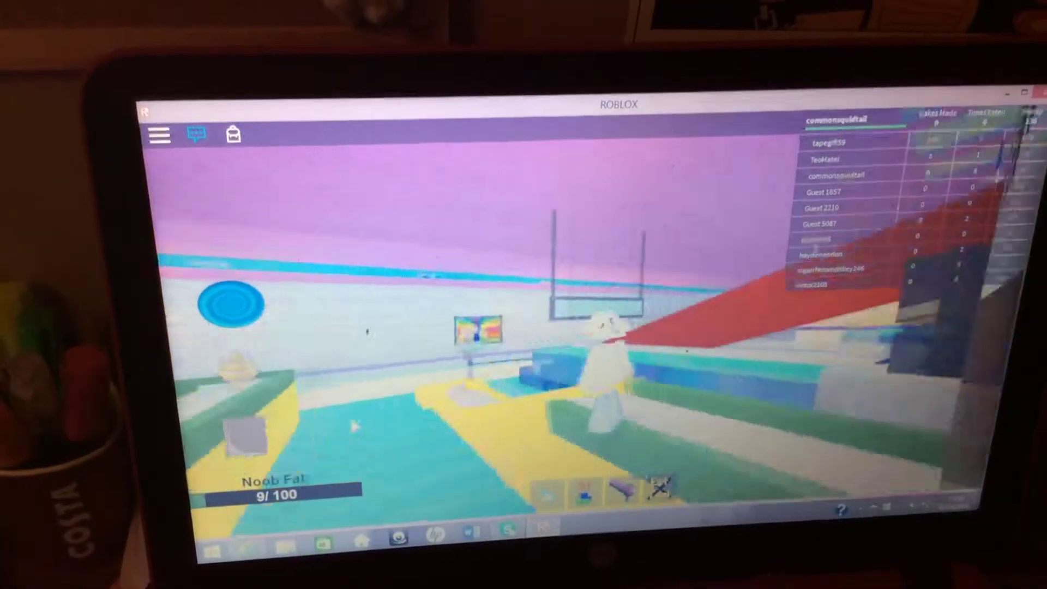
key(w)
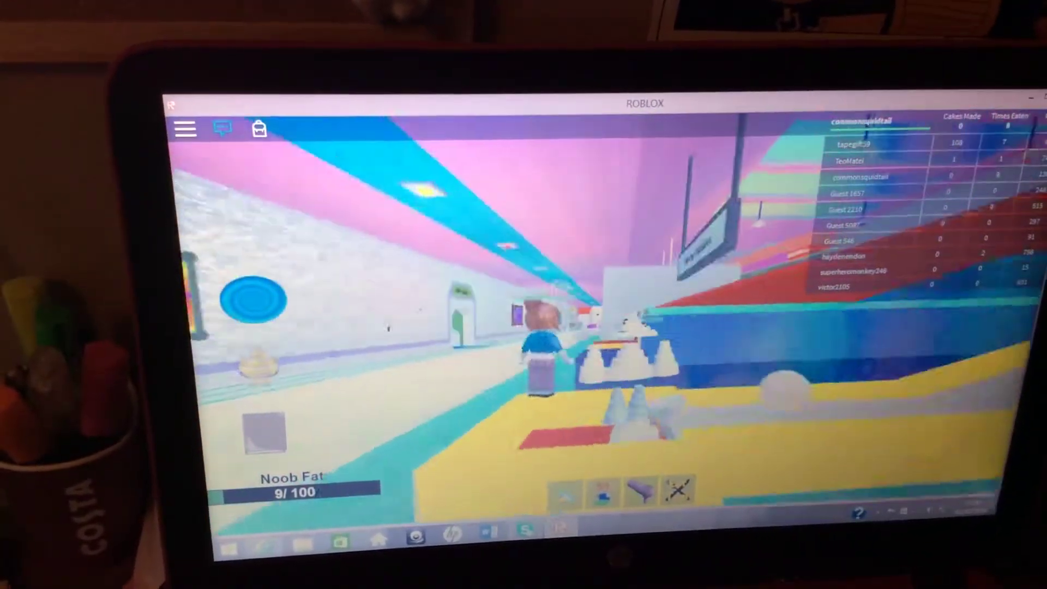
key(w)
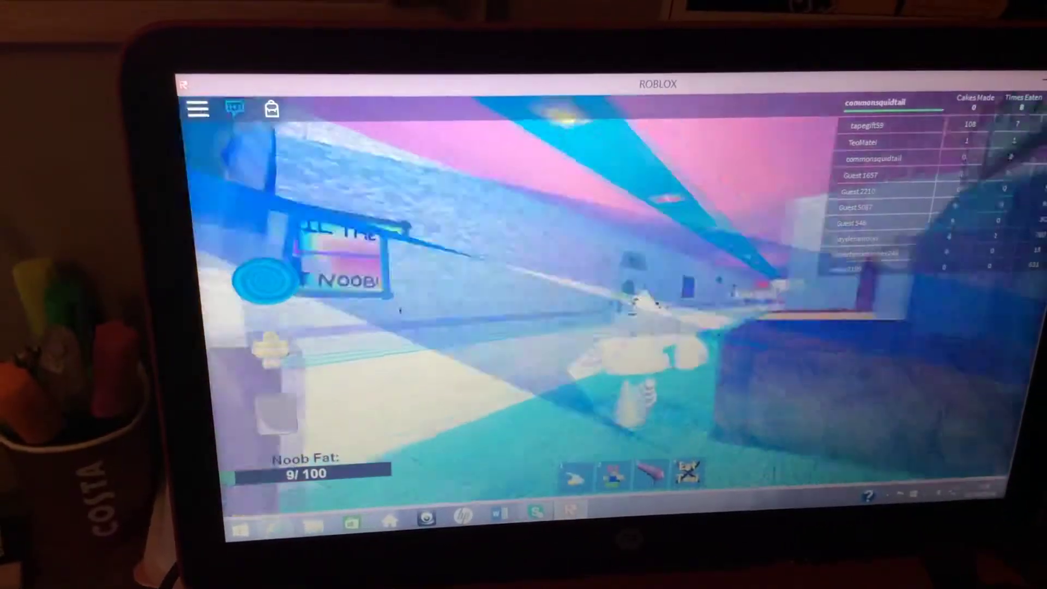
key(w)
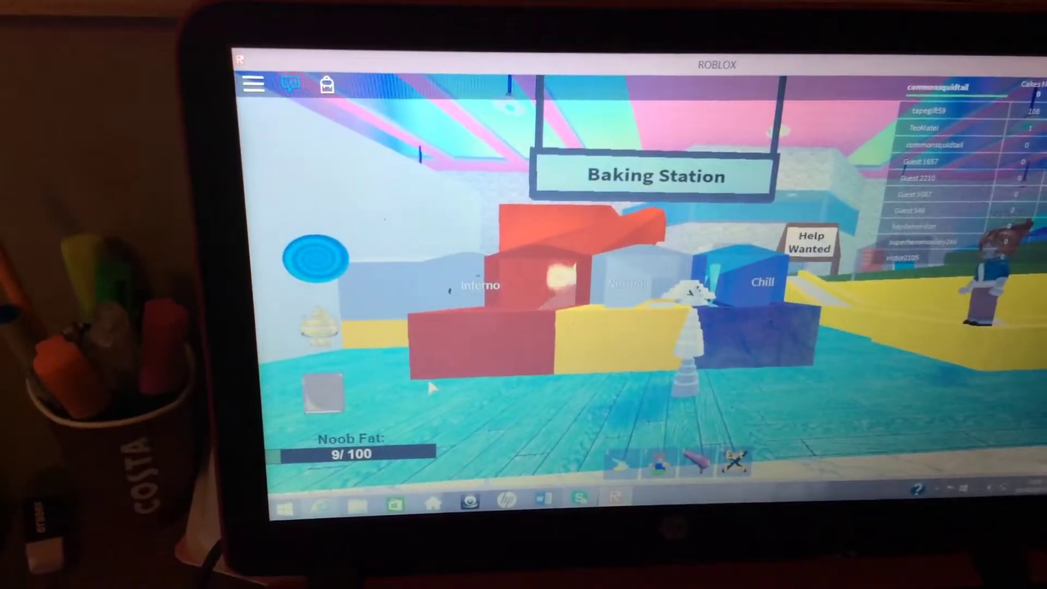
Walk past the Baking Station's cake stack and through the frosty room with giant fans
key(w)
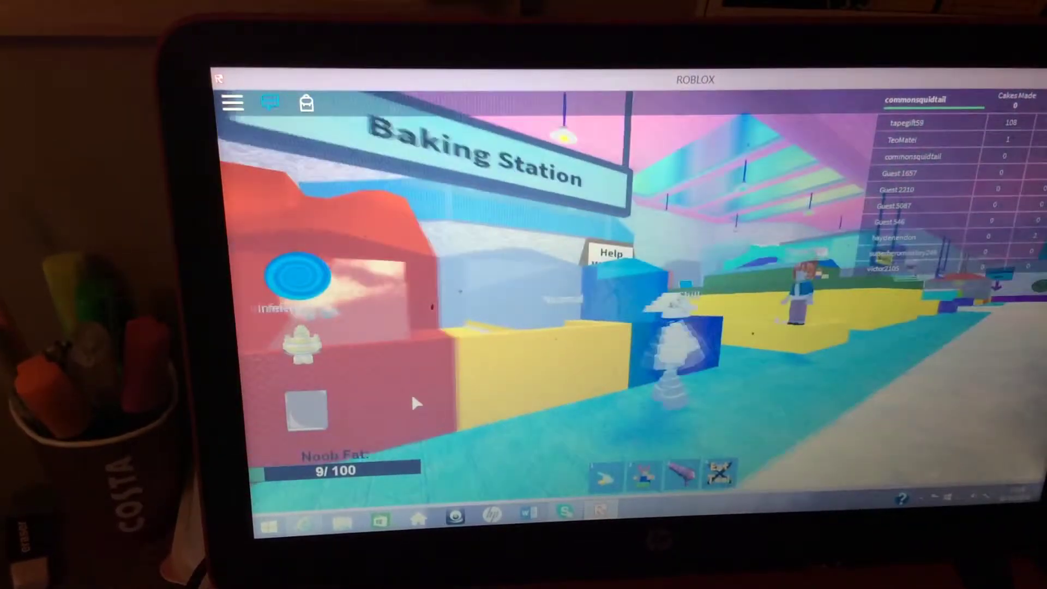
key(w)
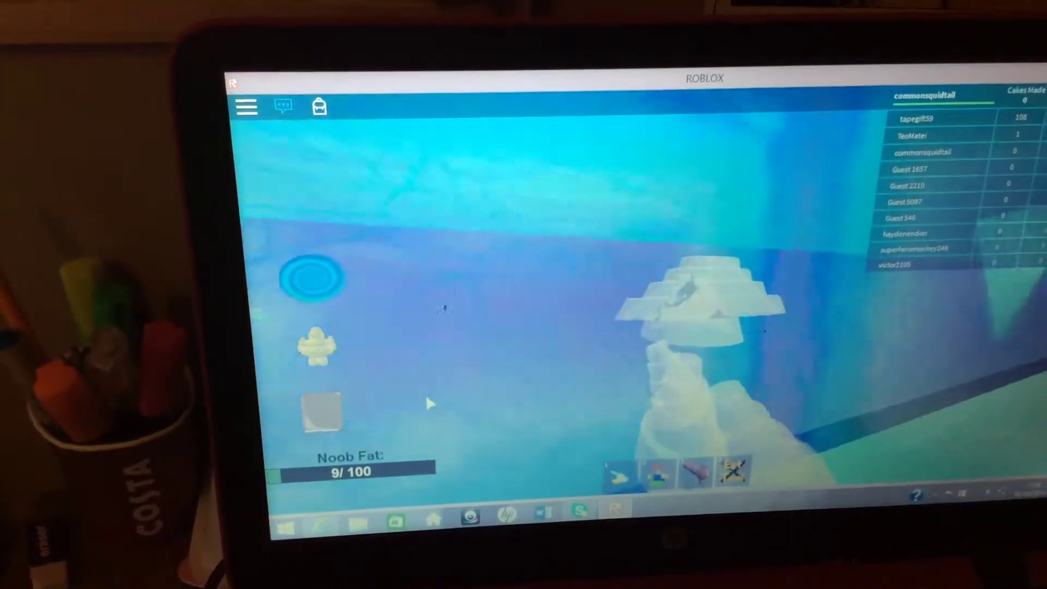
key(w)
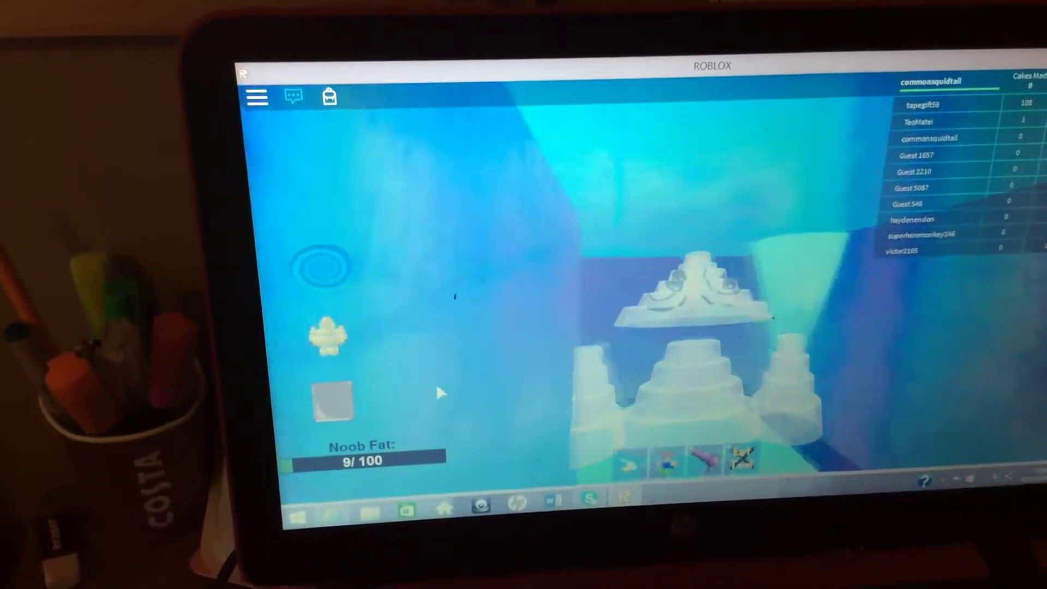
key(w)
key(w)
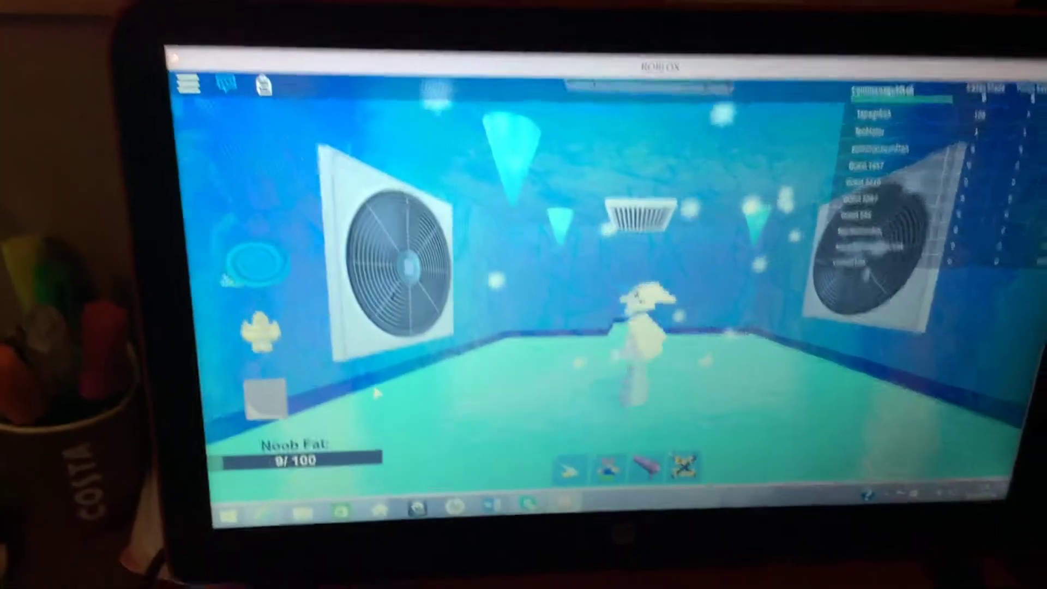
Go down the corridor past the cake stacks to the other player in the Frosting Station
key(w)
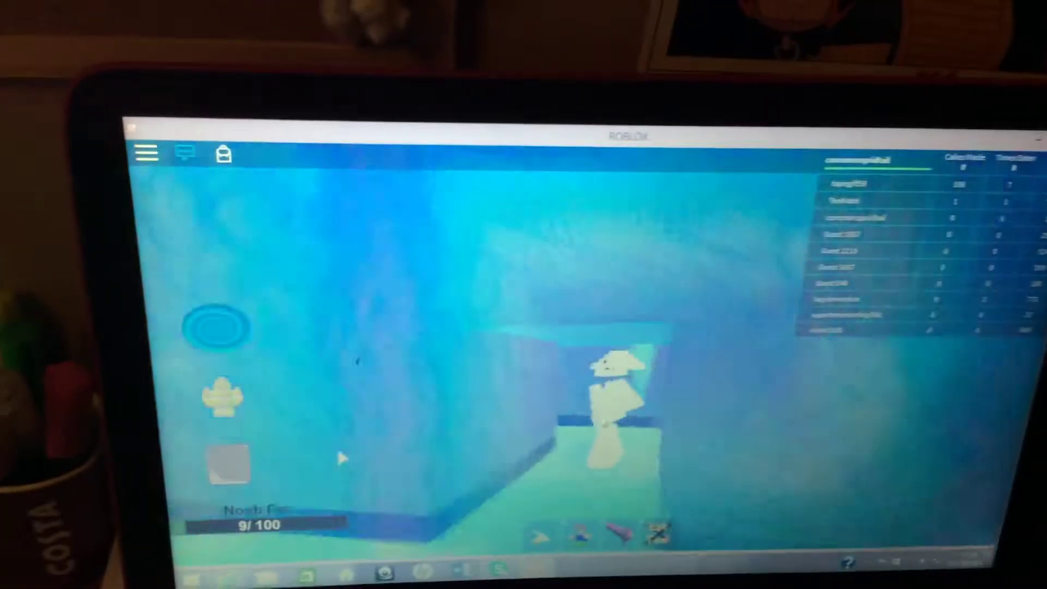
key(w)
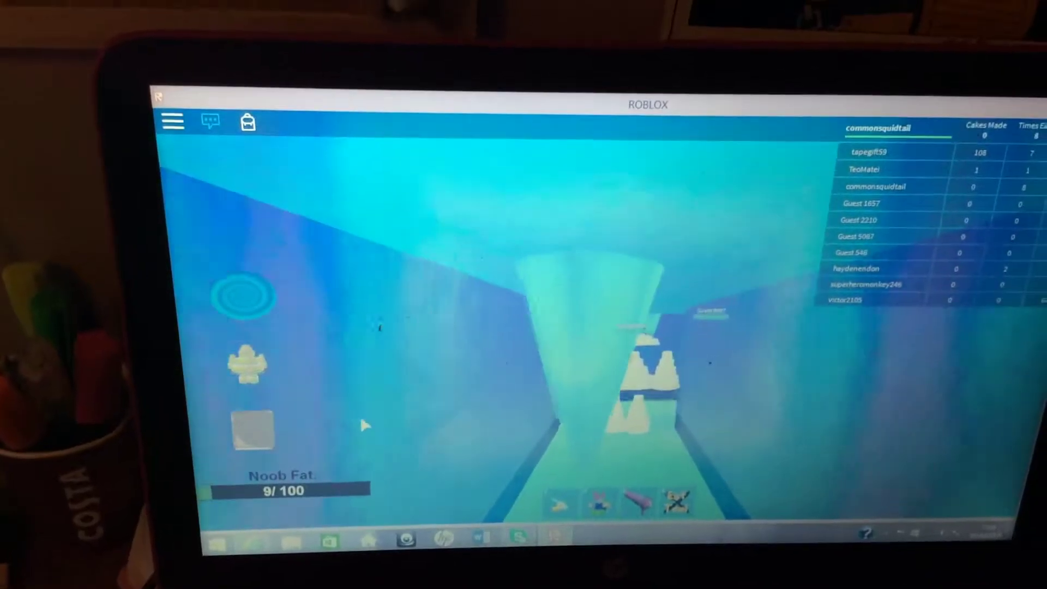
key(w)
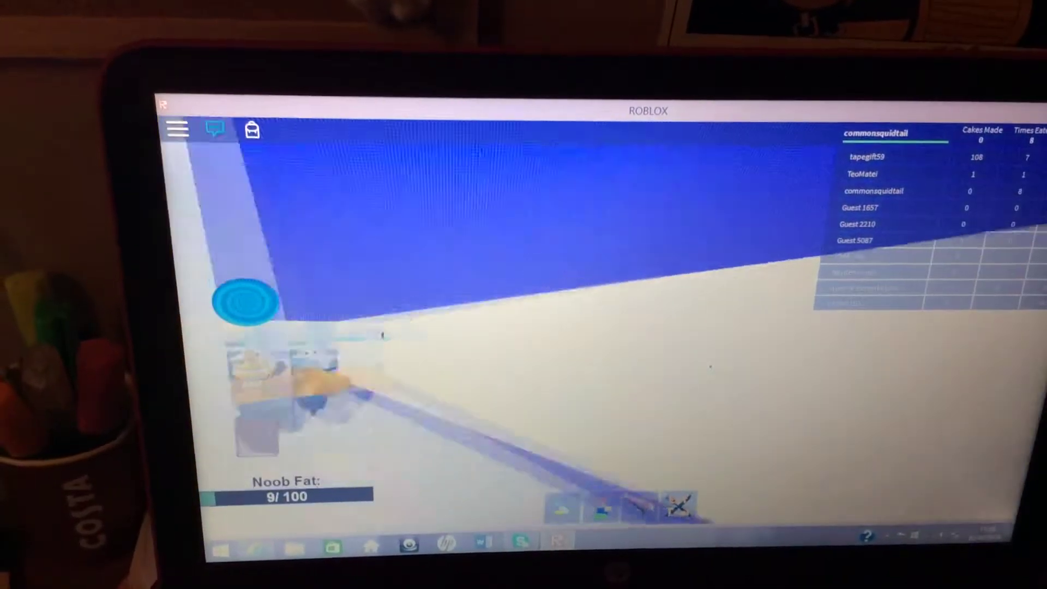
key(w)
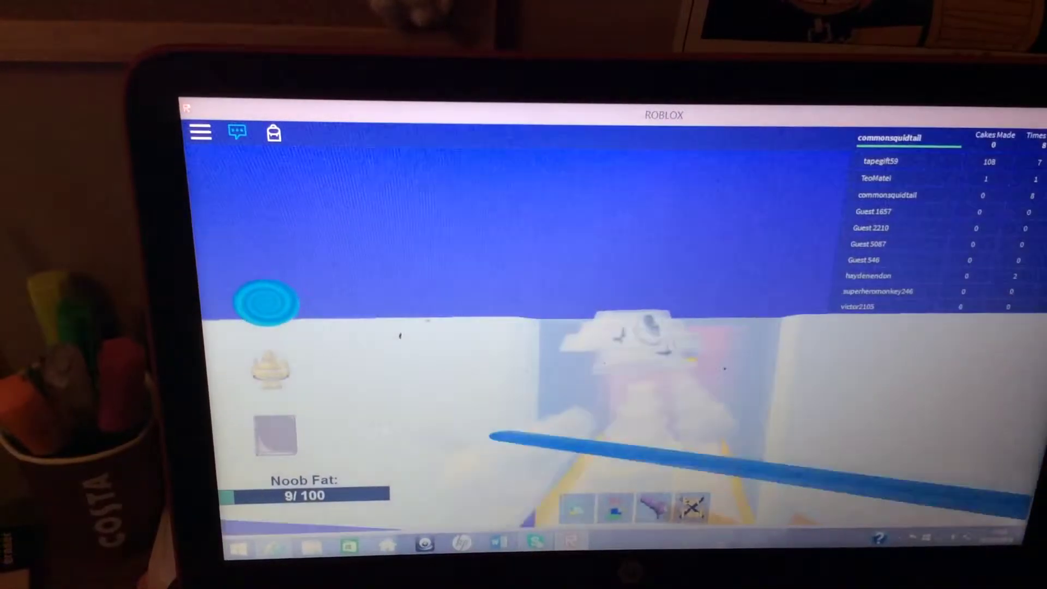
key(w)
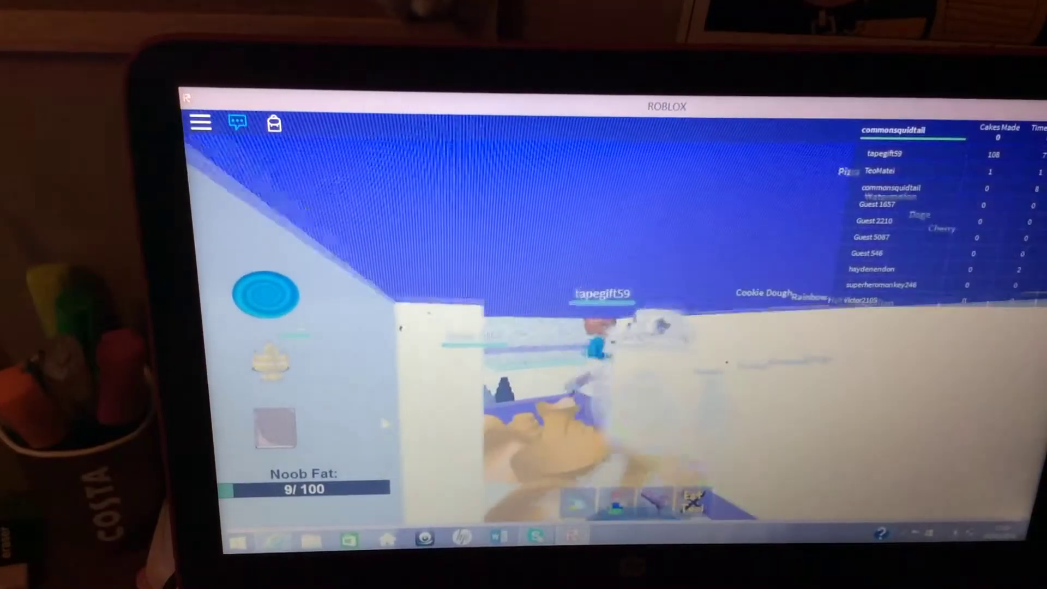
key(w)
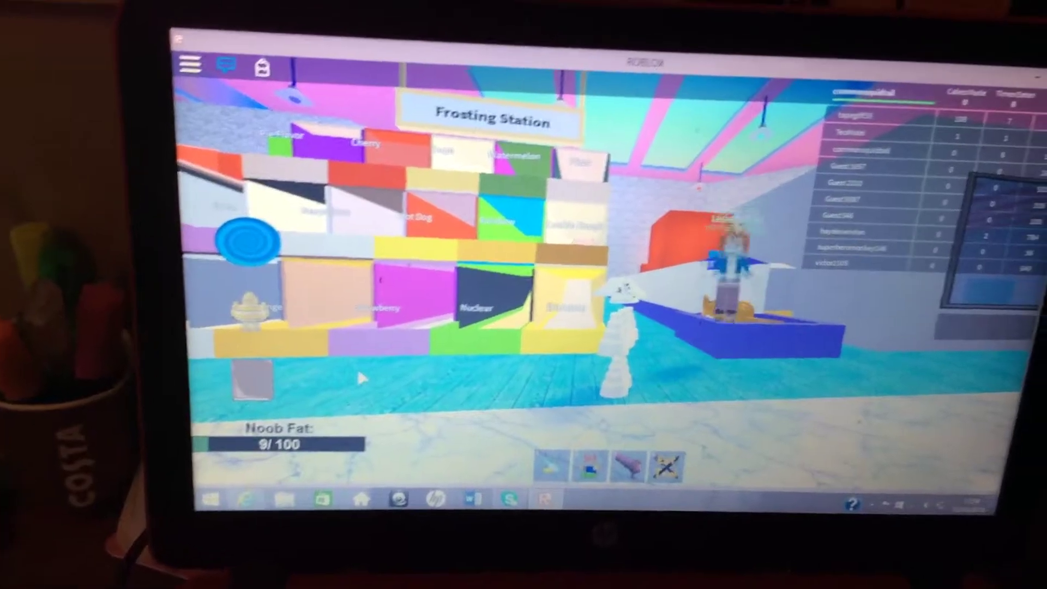
key(w)
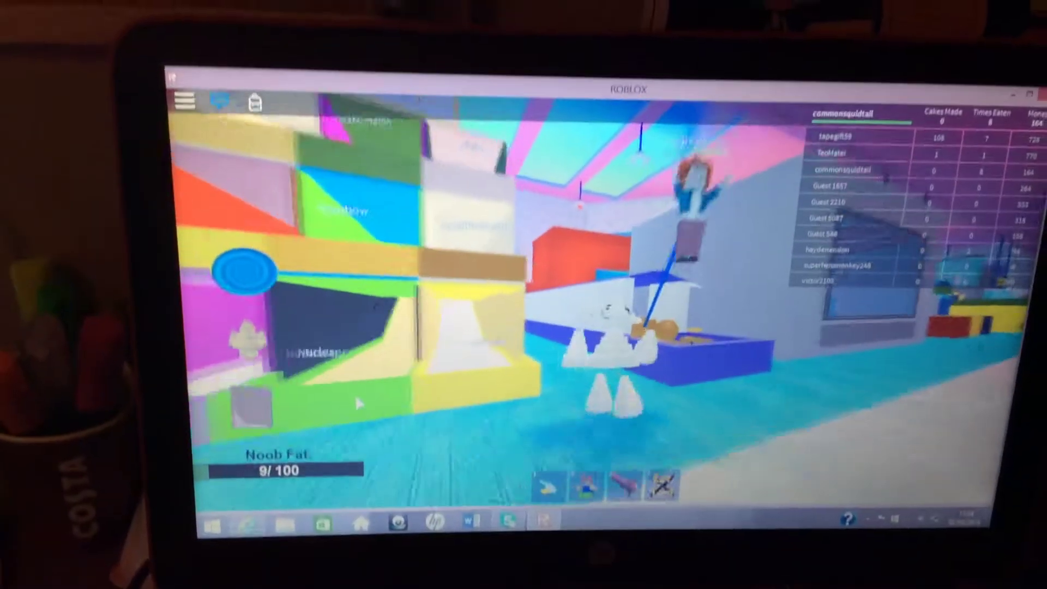
key(w)
key(w)
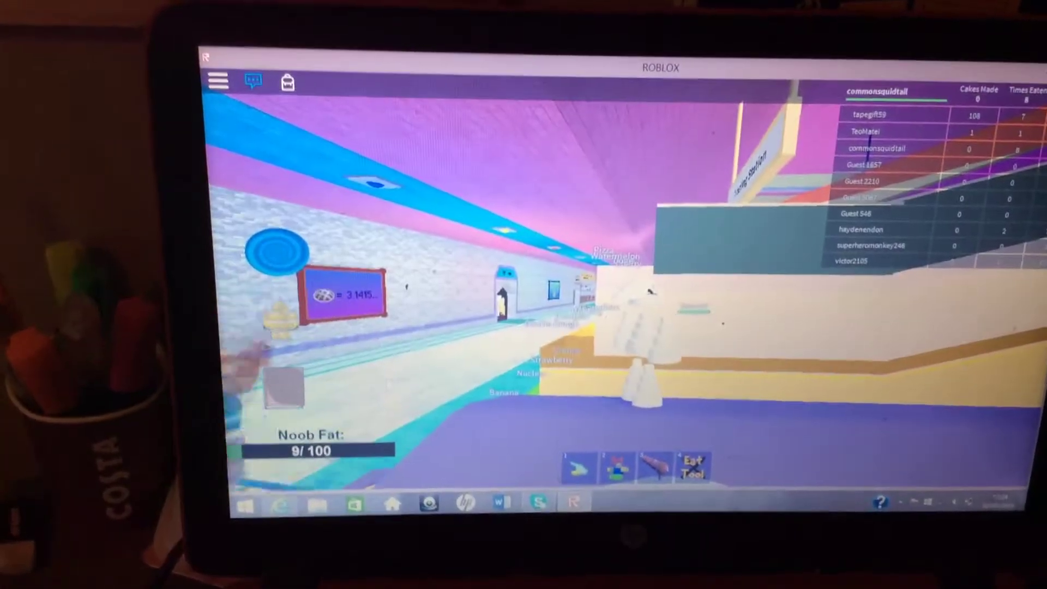
key(w)
key(w)
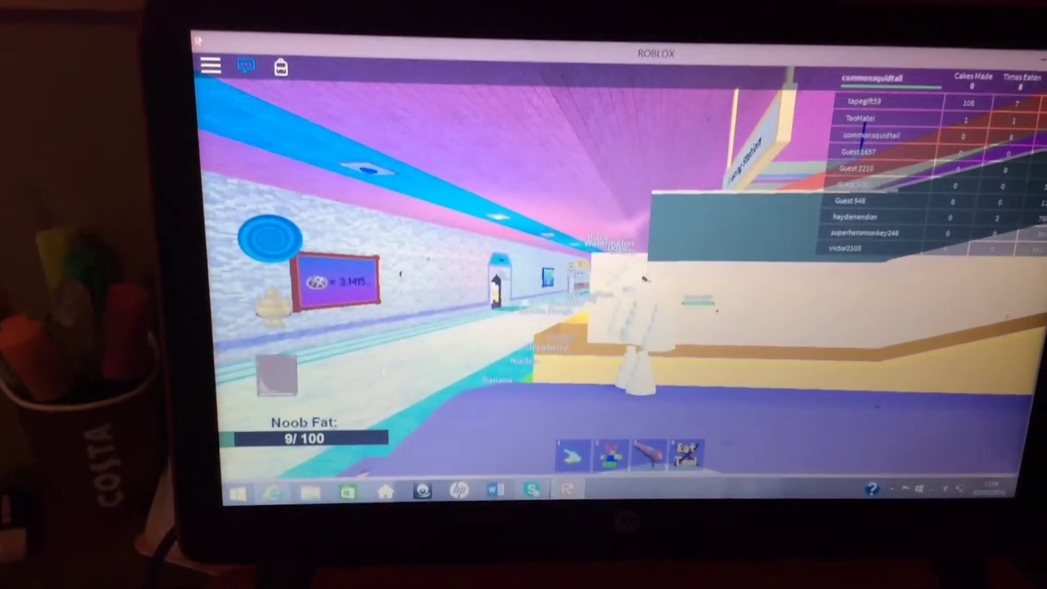
key(w)
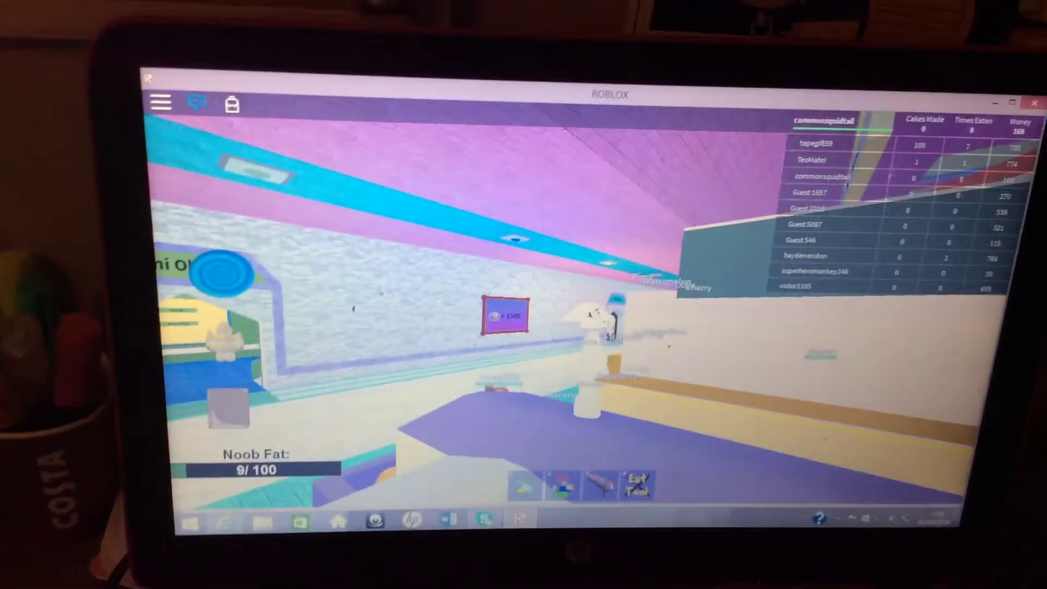
key(w)
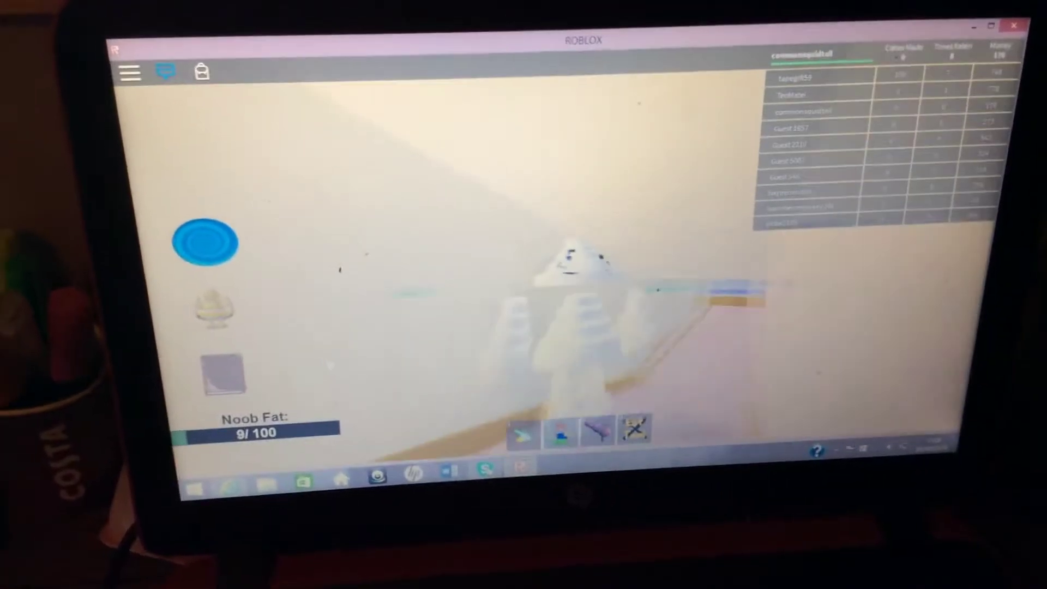
key(w)
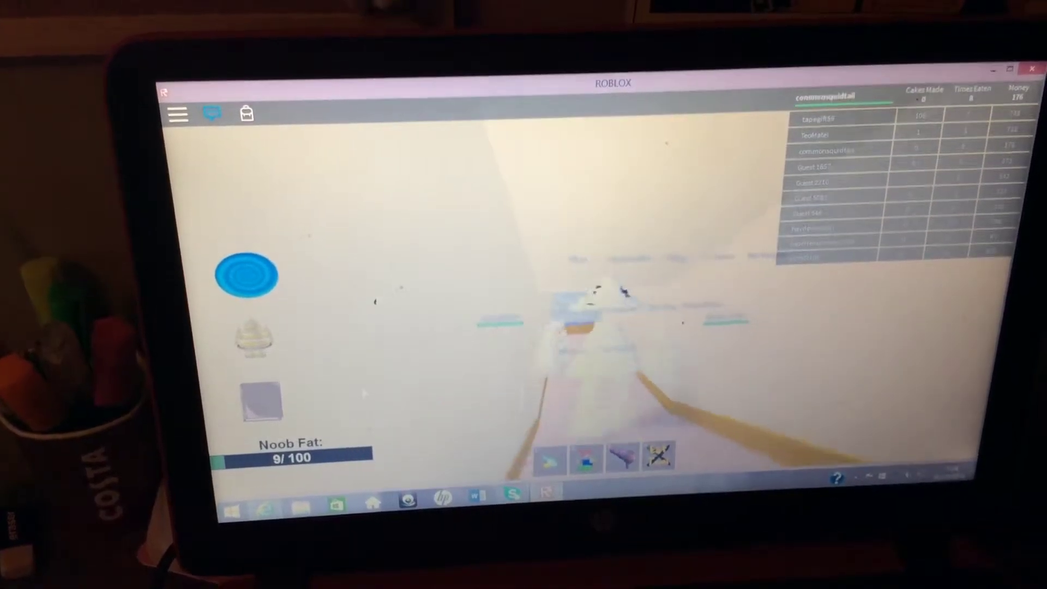
key(w)
key(w)
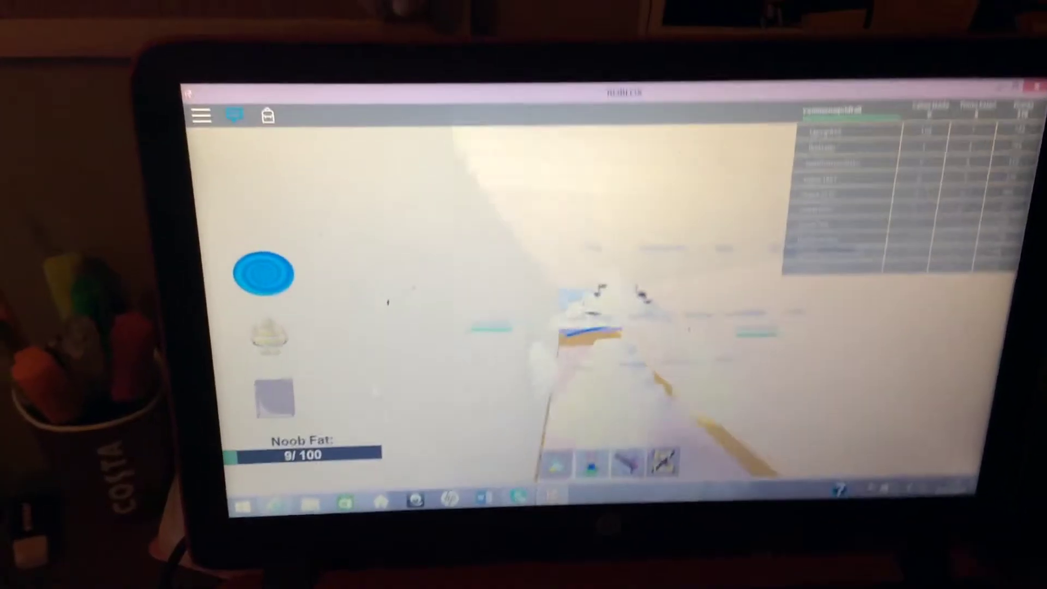
key(w)
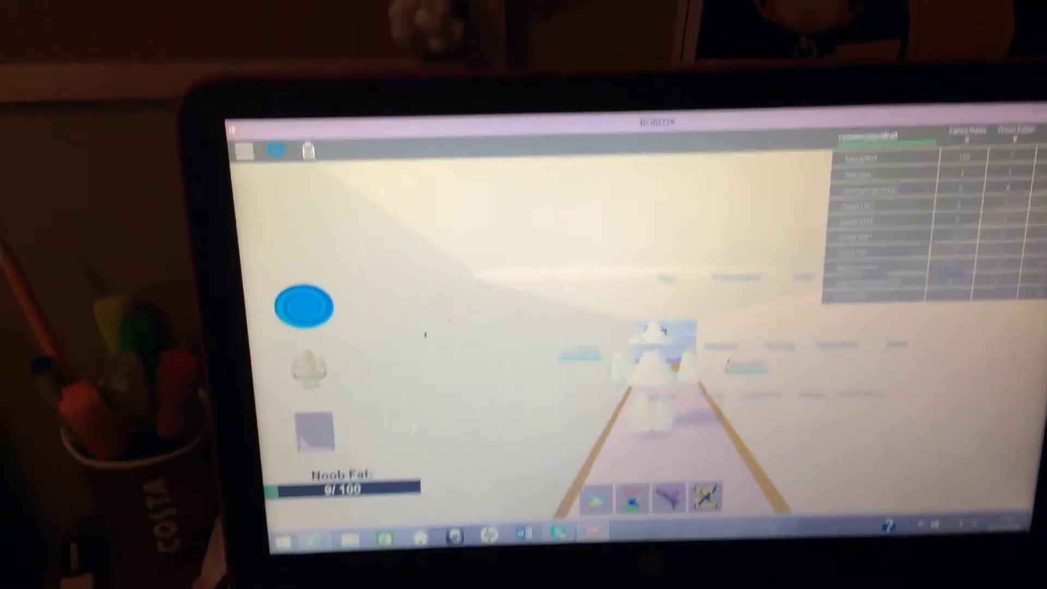
key(w)
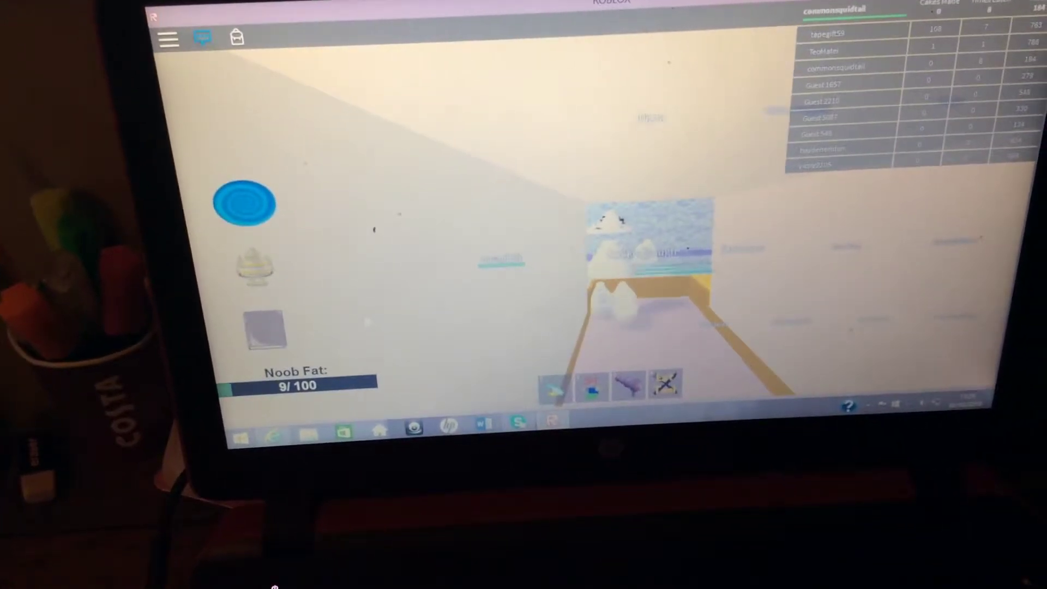
key(w)
Walk from the yellow corridor into the room and along the counter by the red block
key(w)
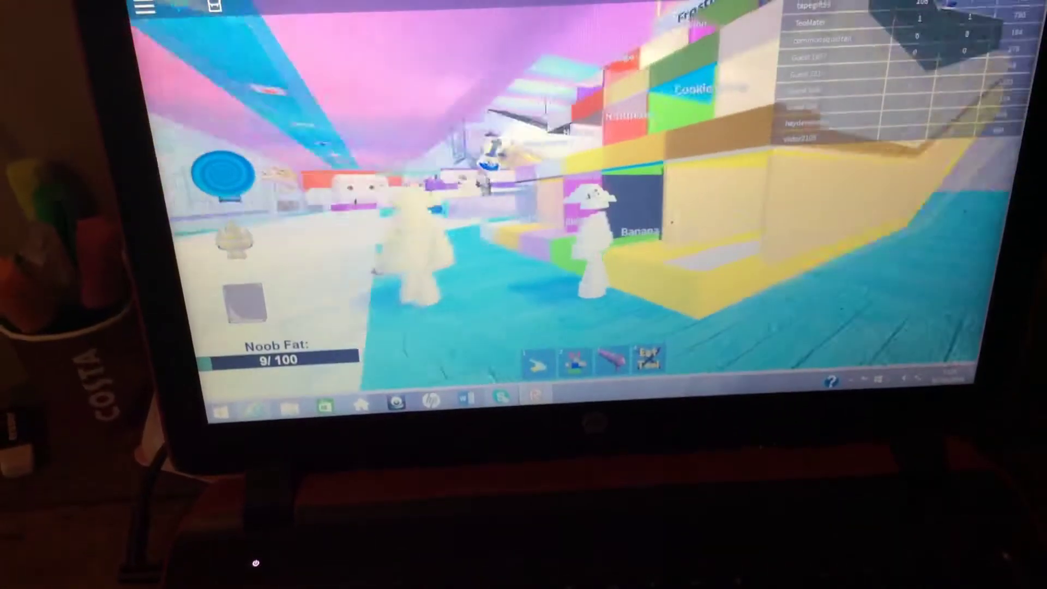
key(w)
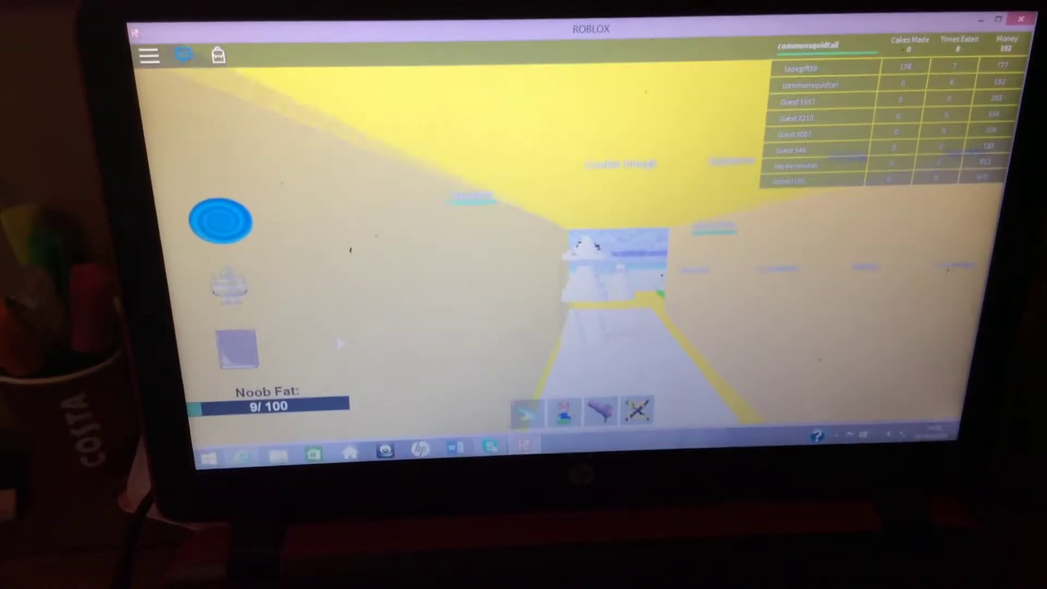
key(w)
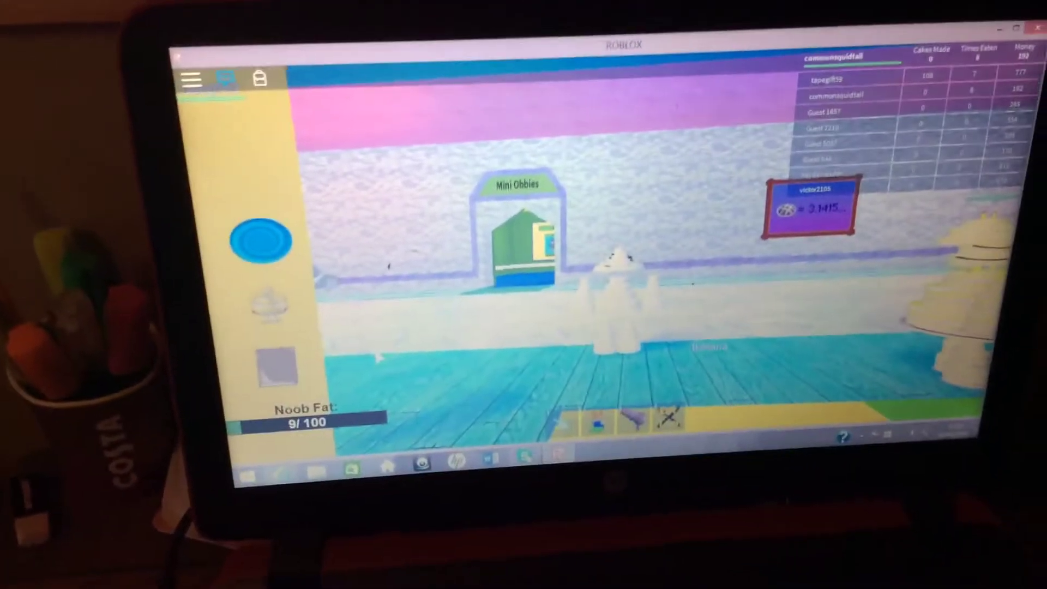
key(w)
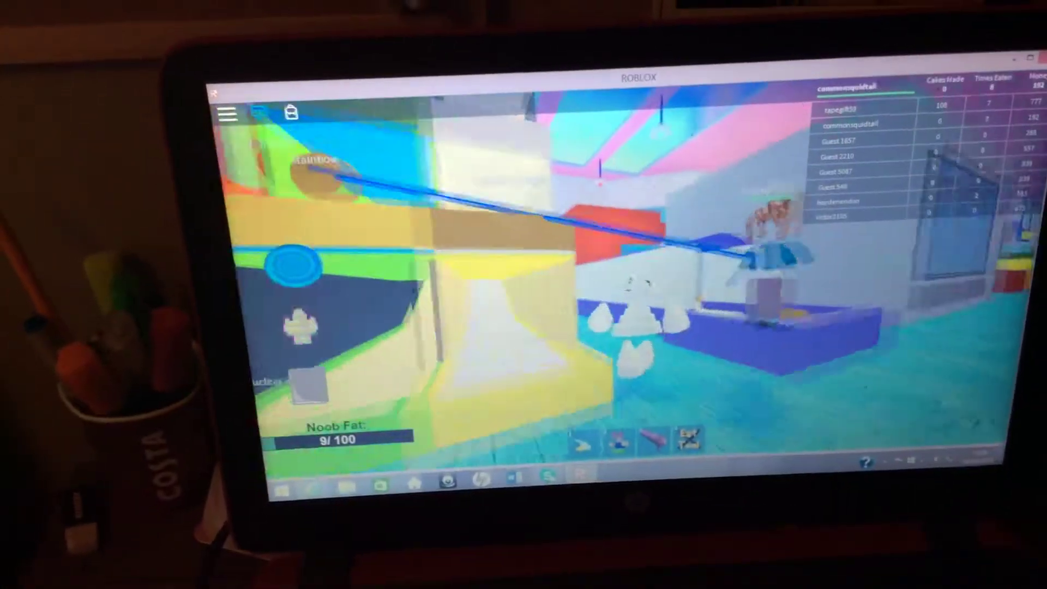
key(w)
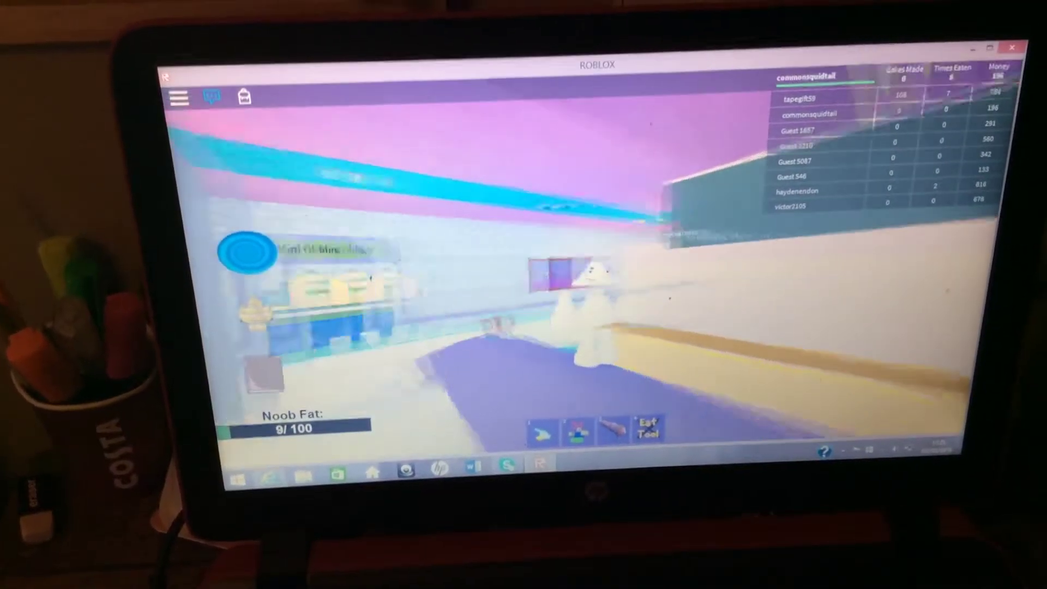
key(w)
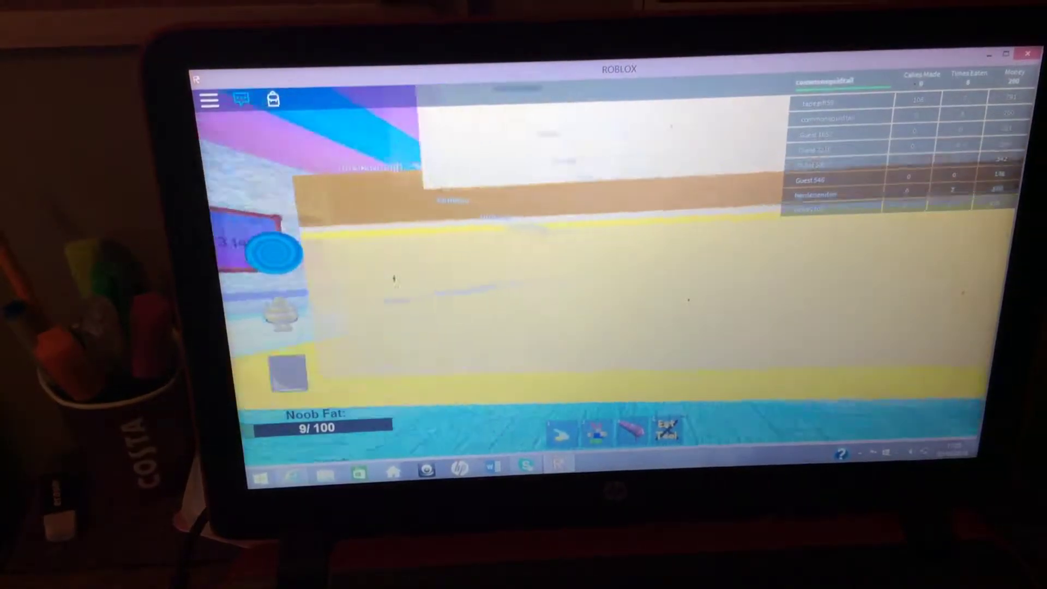
key(w)
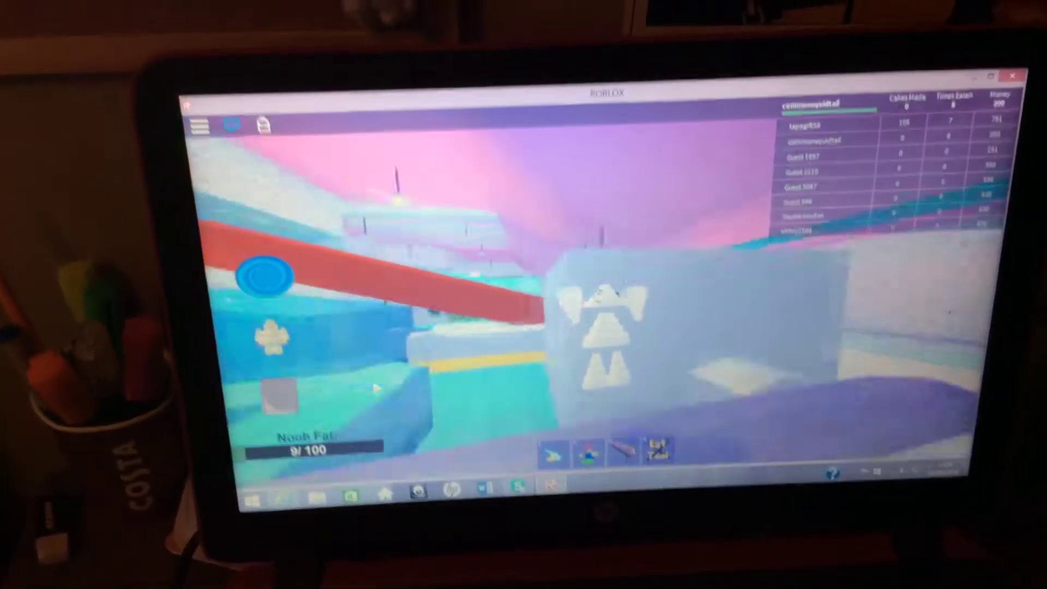
Continue through the corridor past Mini Obbies to the colourful striped rack
key(w)
key(w)
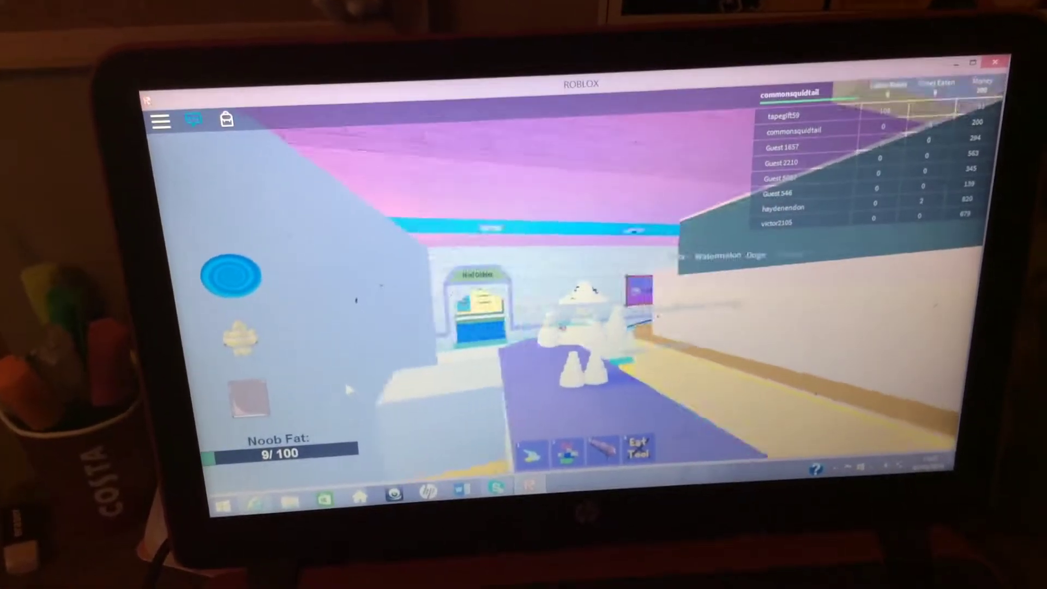
key(w)
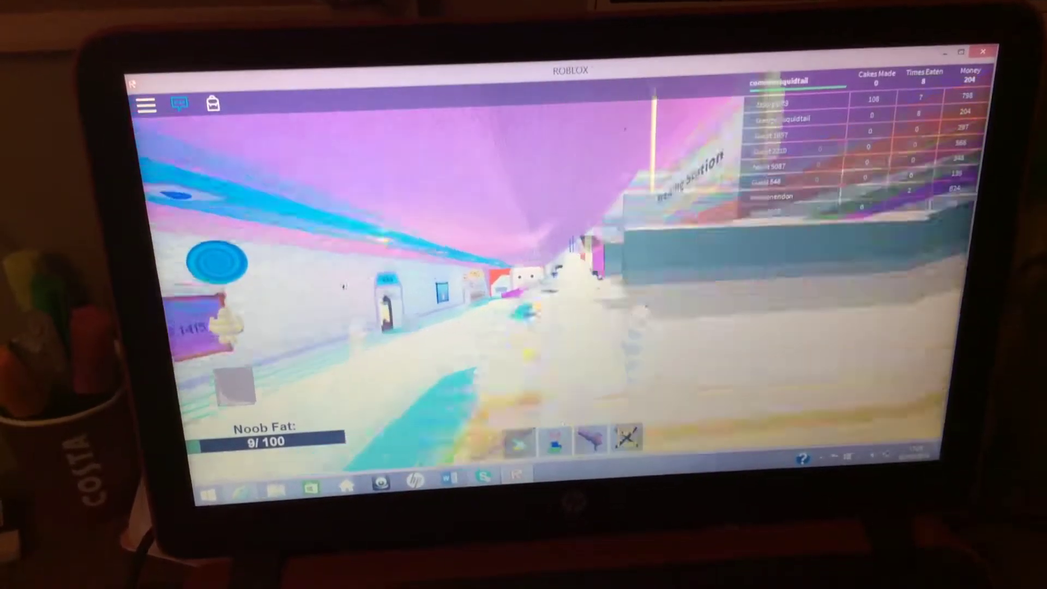
key(w)
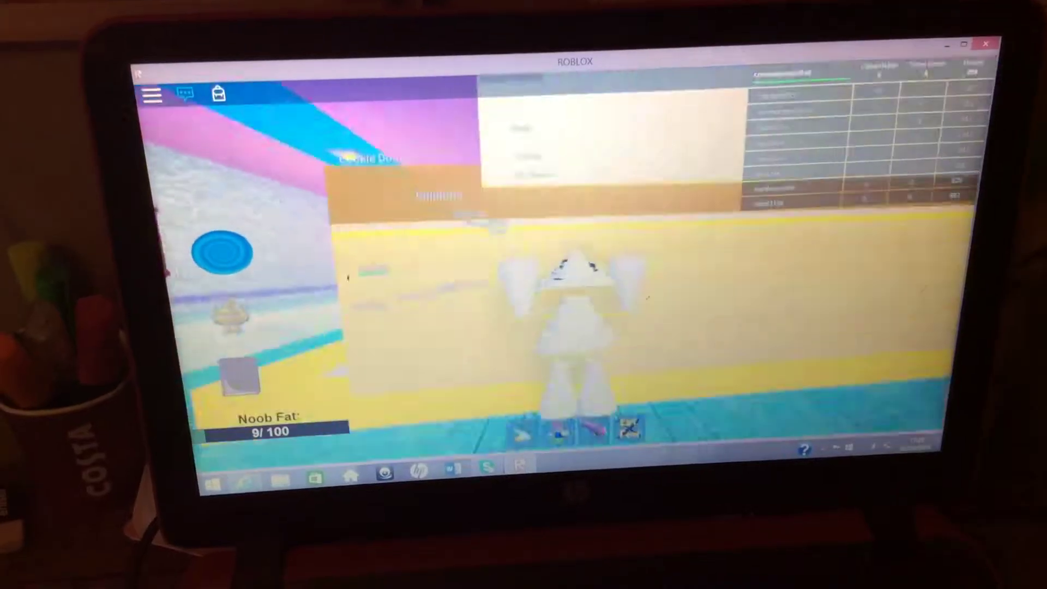
key(w)
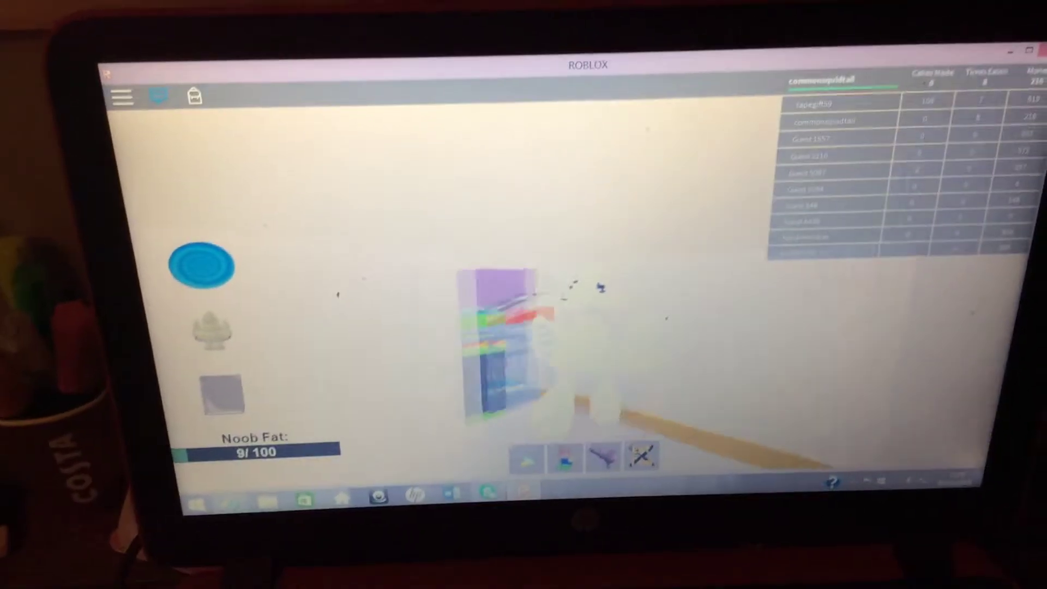
key(w)
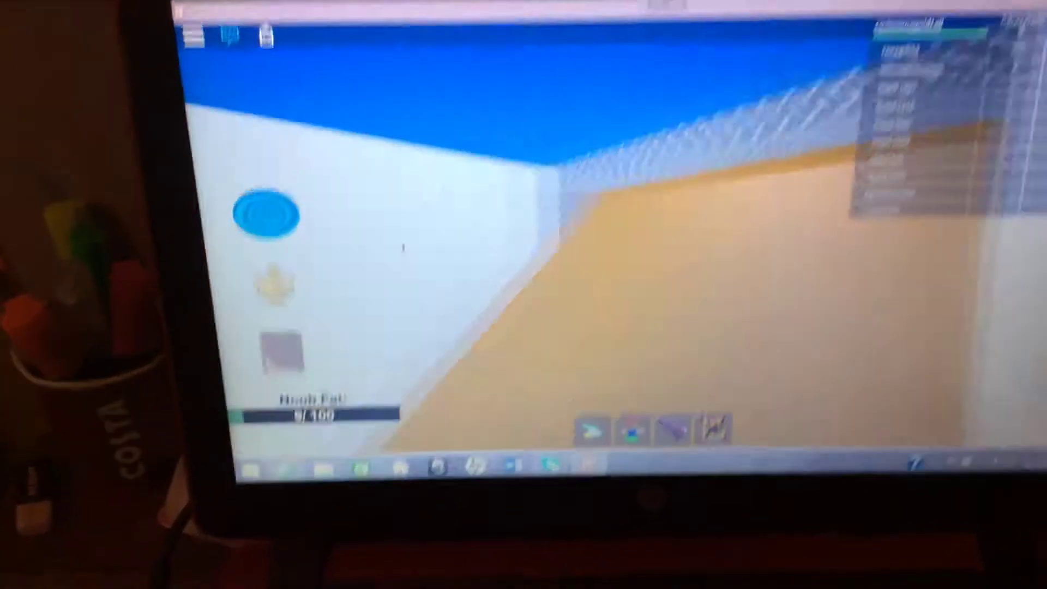
Carry the cake down the long white corridor to face the colourful Topping Station
key(w)
key(w)
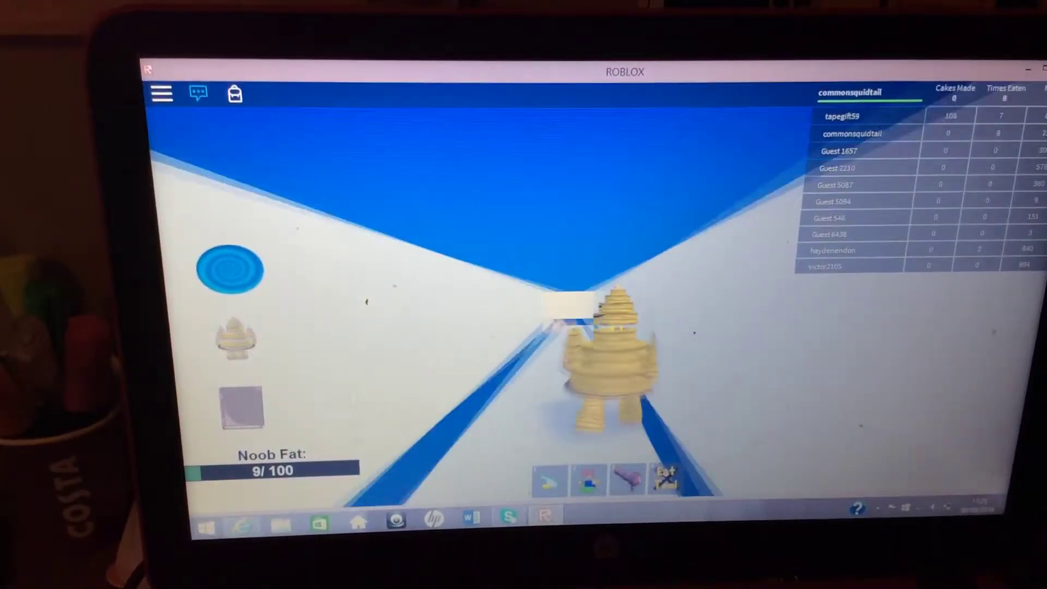
key(w)
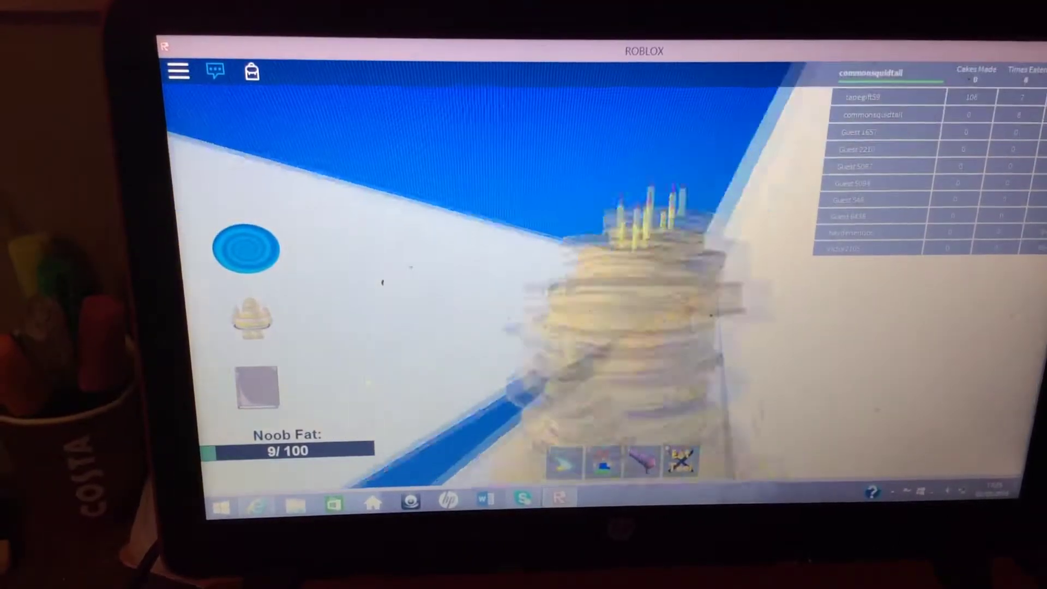
key(w)
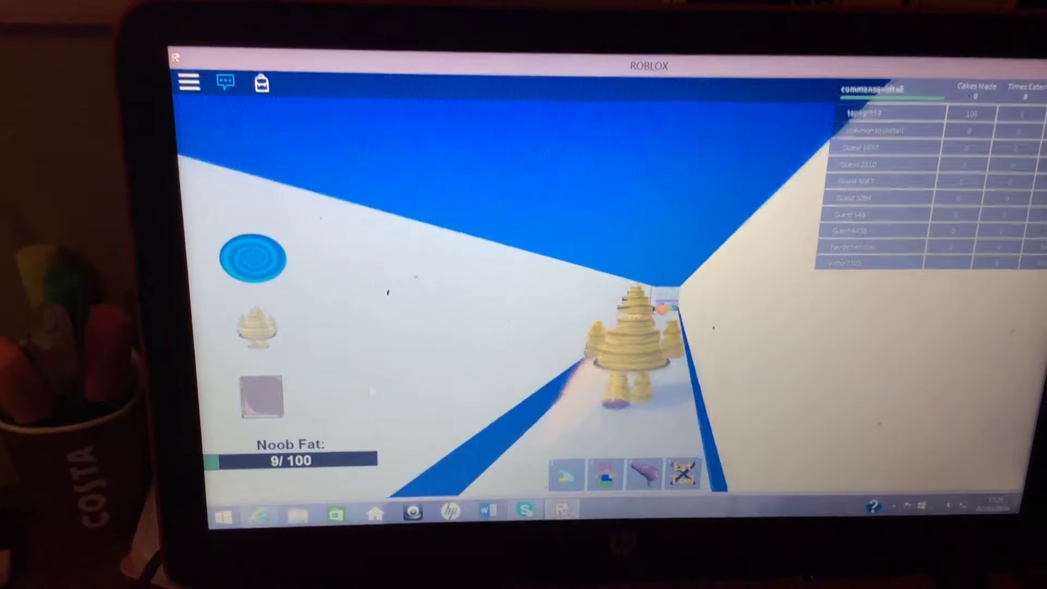
key(w)
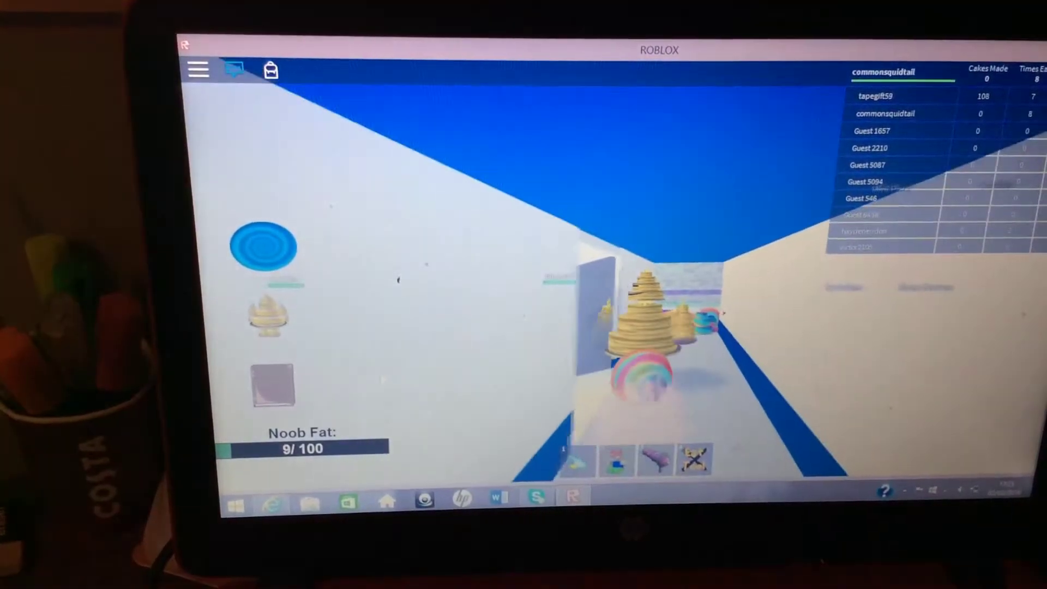
key(w)
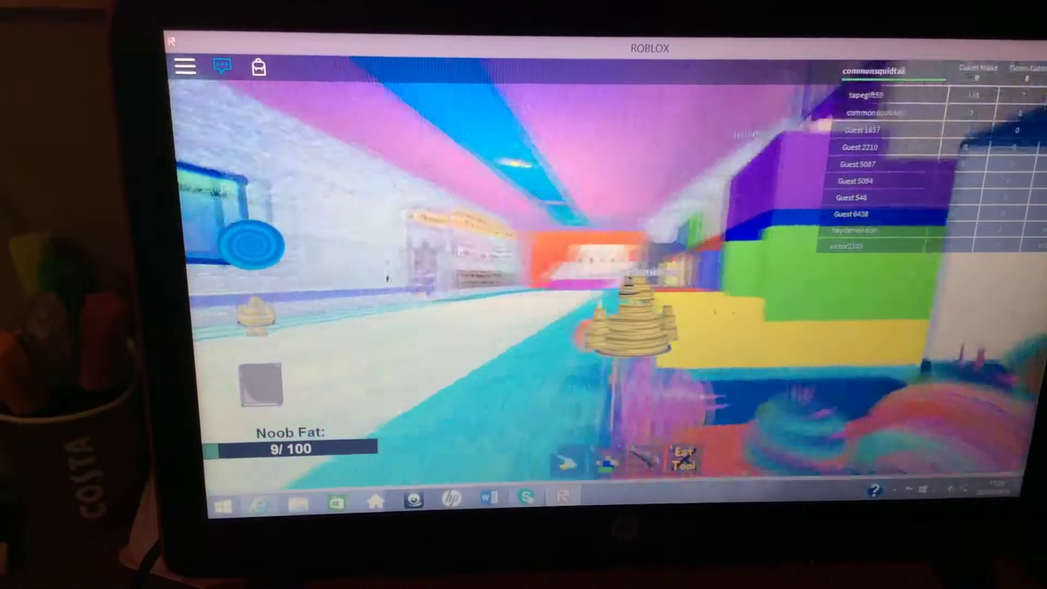
key(w)
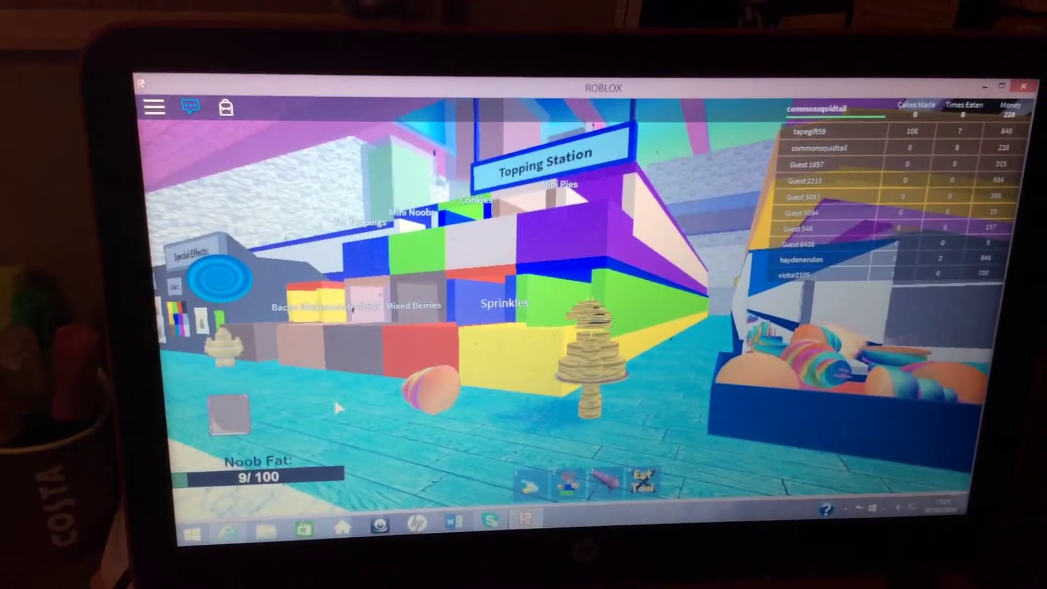
Walk past the Topping Station and Shop and Cafe, down the corridor to the Special Effects wall
key(w)
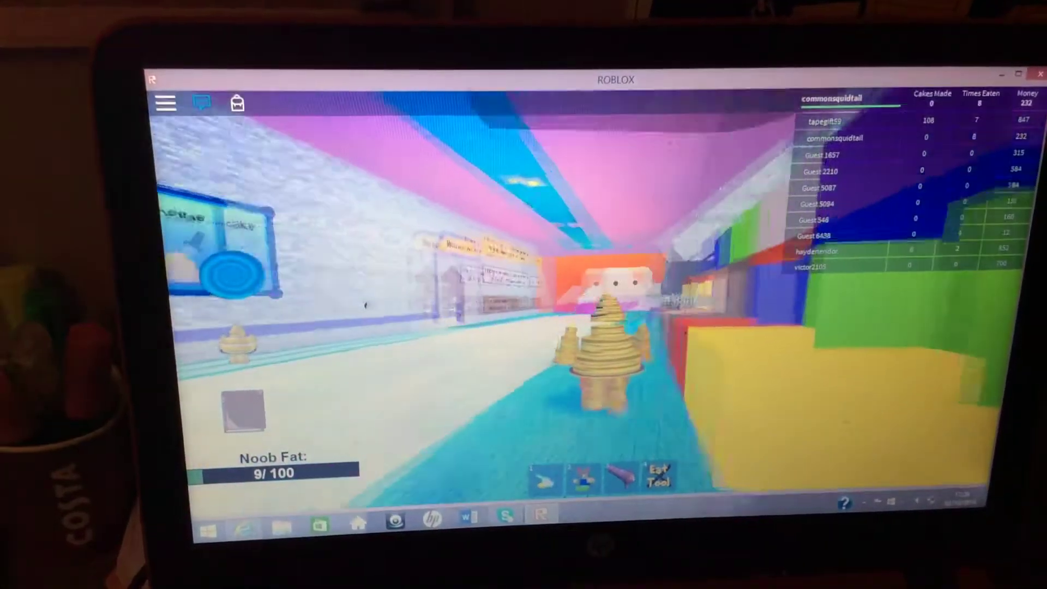
key(w)
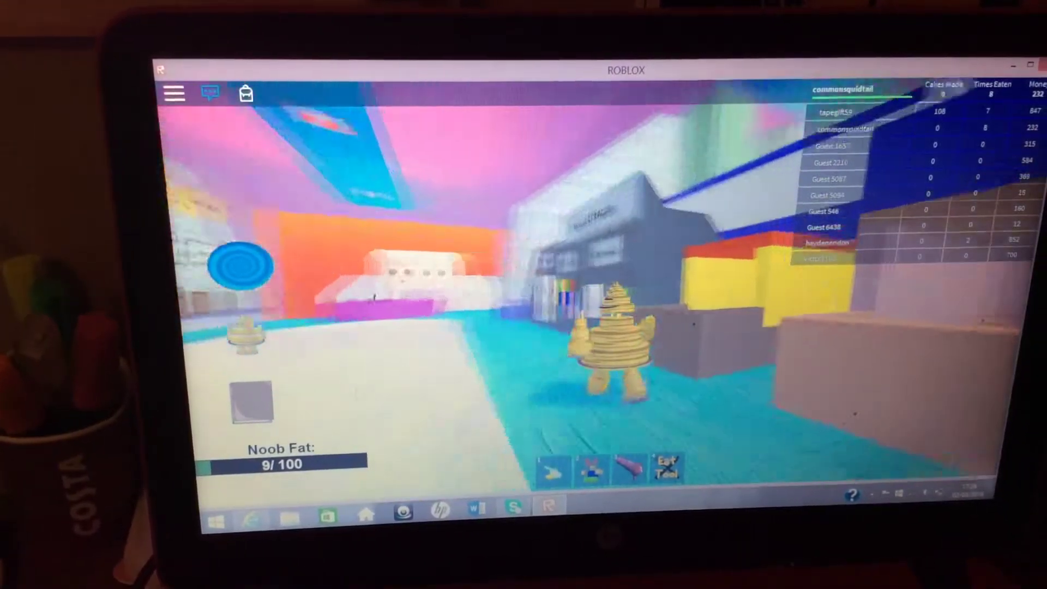
key(w)
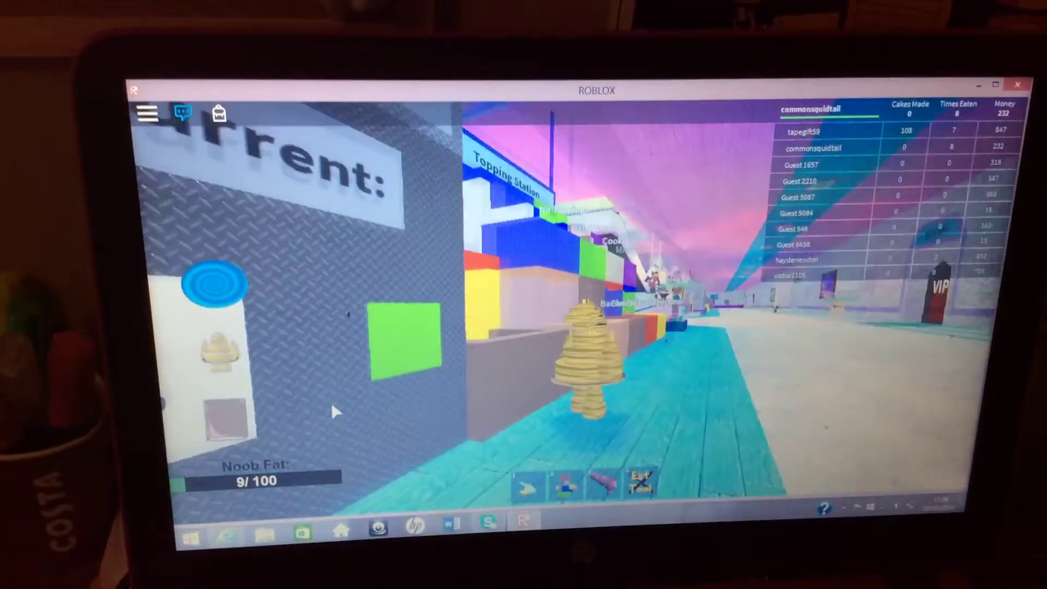
key(w)
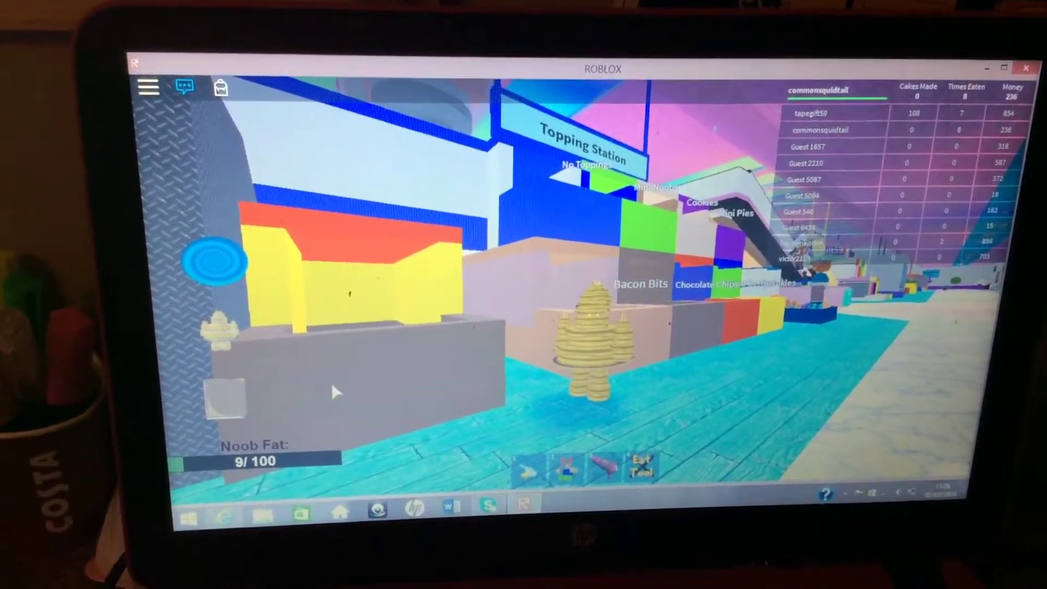
key(w)
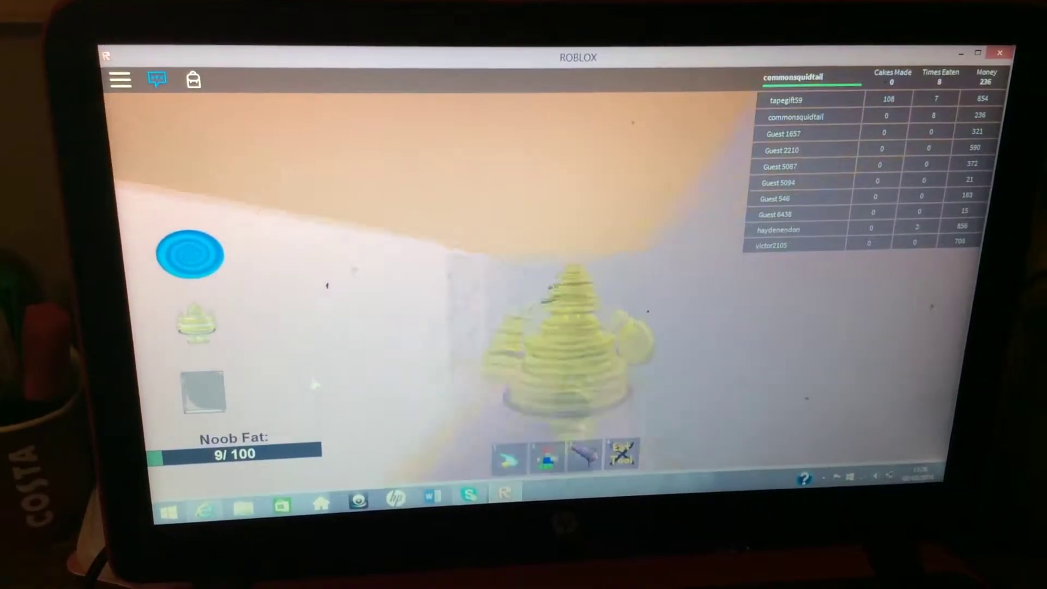
key(w)
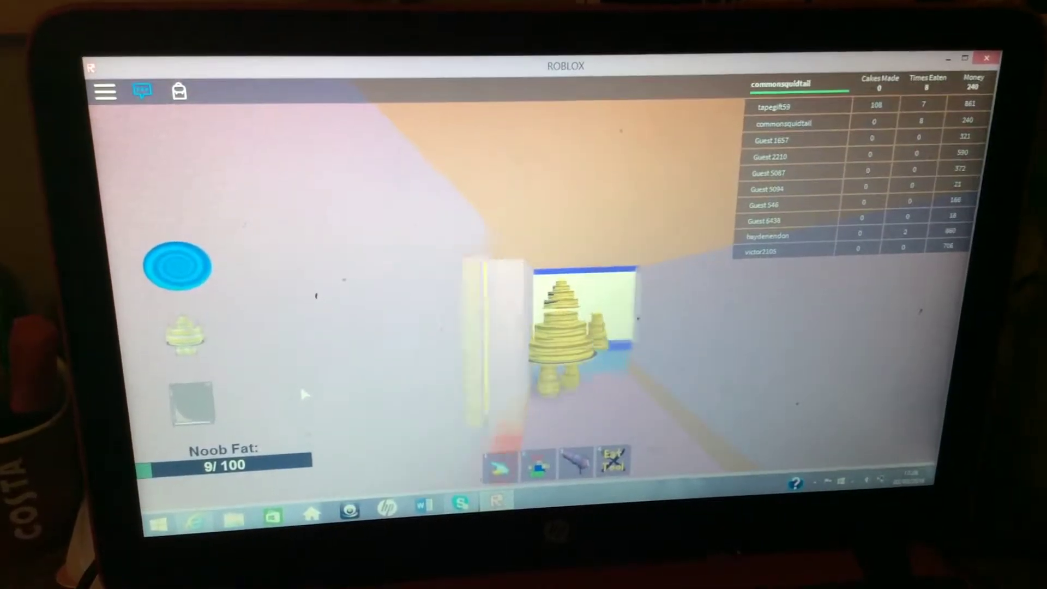
key(w)
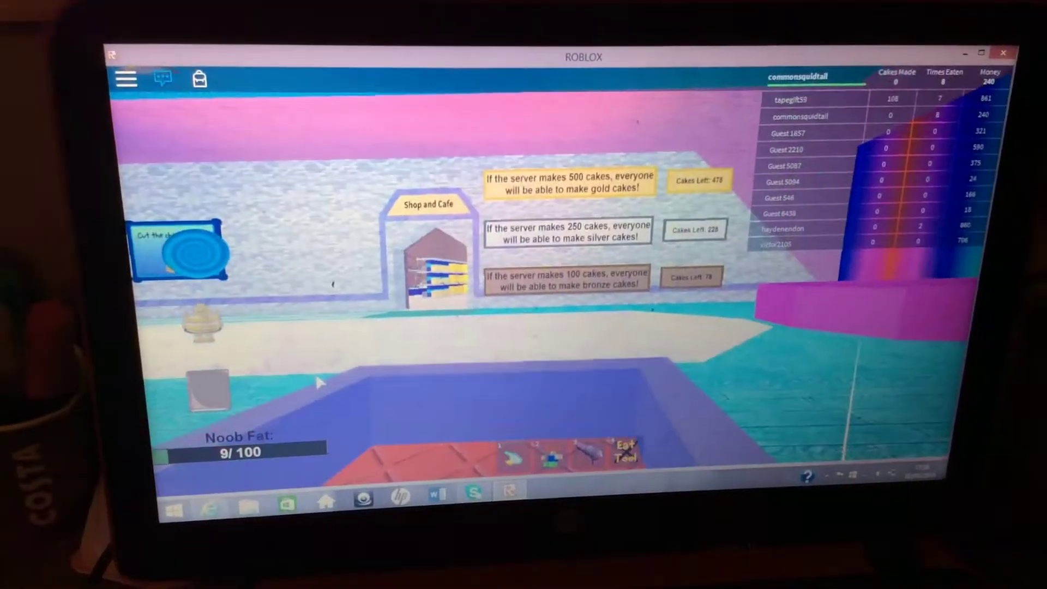
key(w)
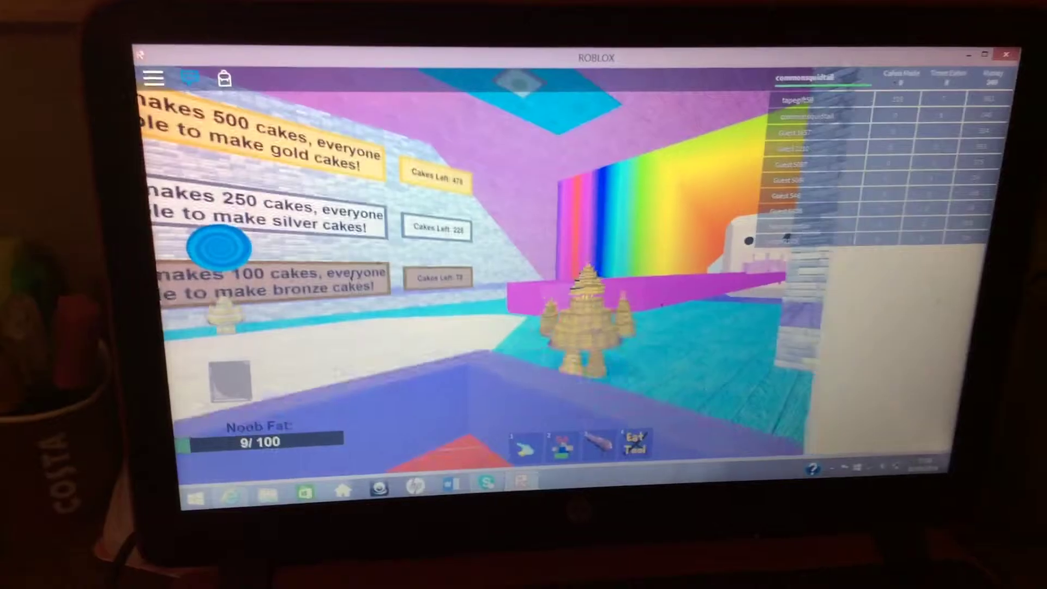
key(w)
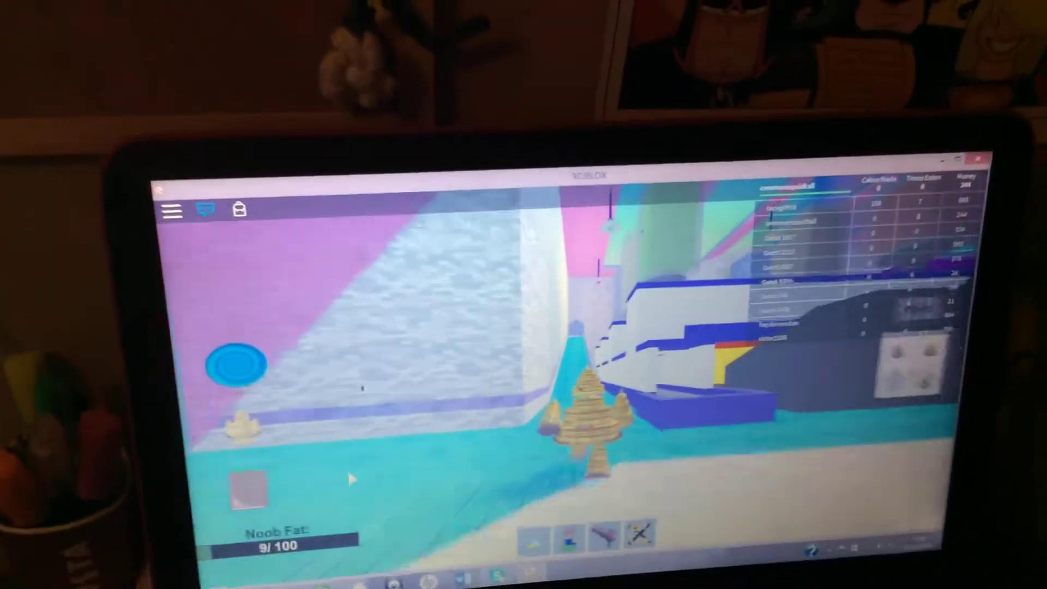
key(w)
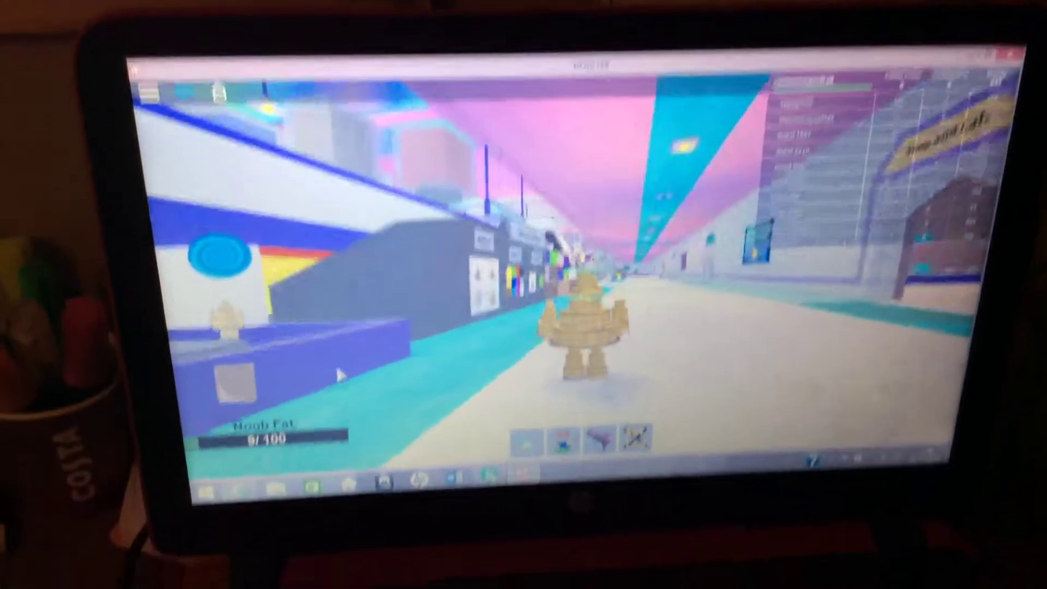
key(w)
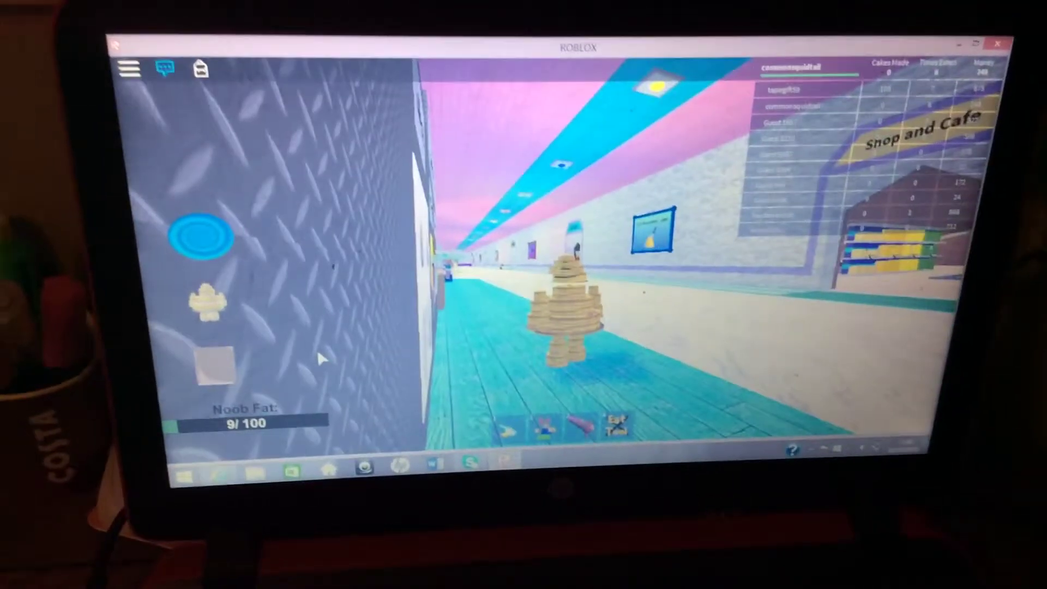
key(w)
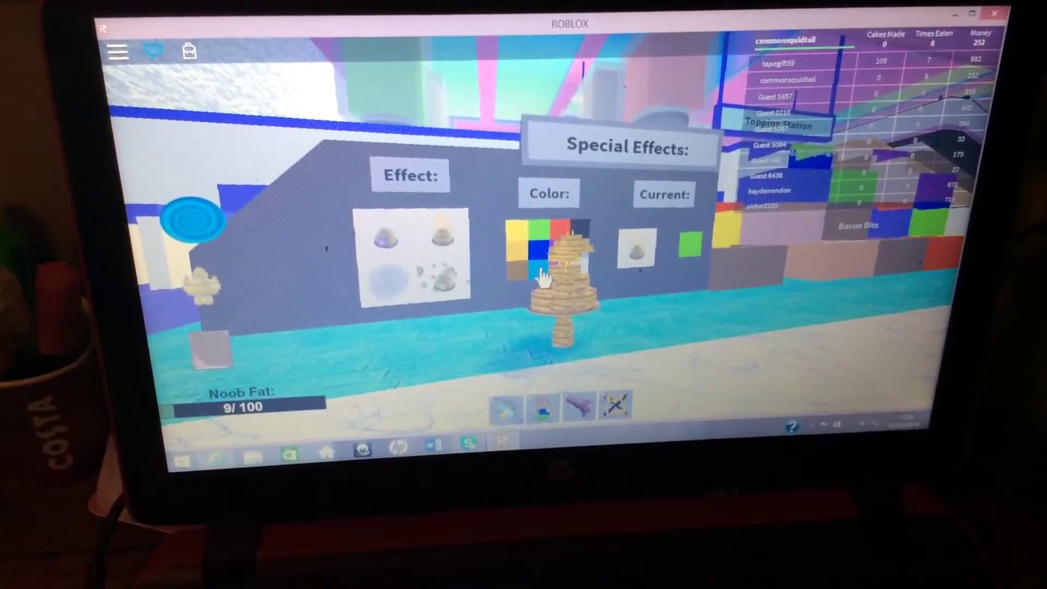
Loop back to the Special Effects wall and pick red in the Color palette
key(w)
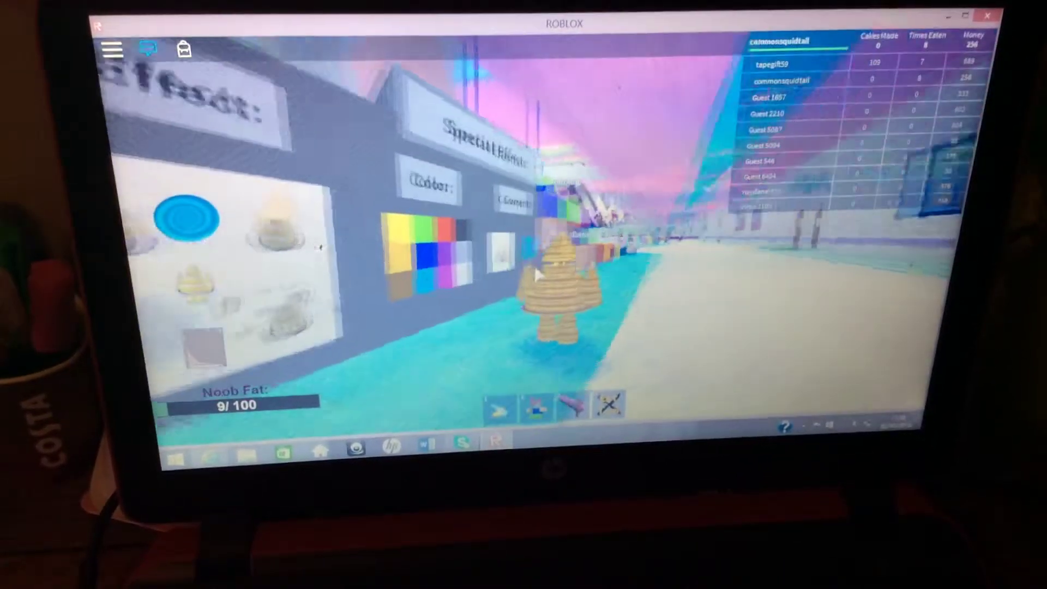
key(w)
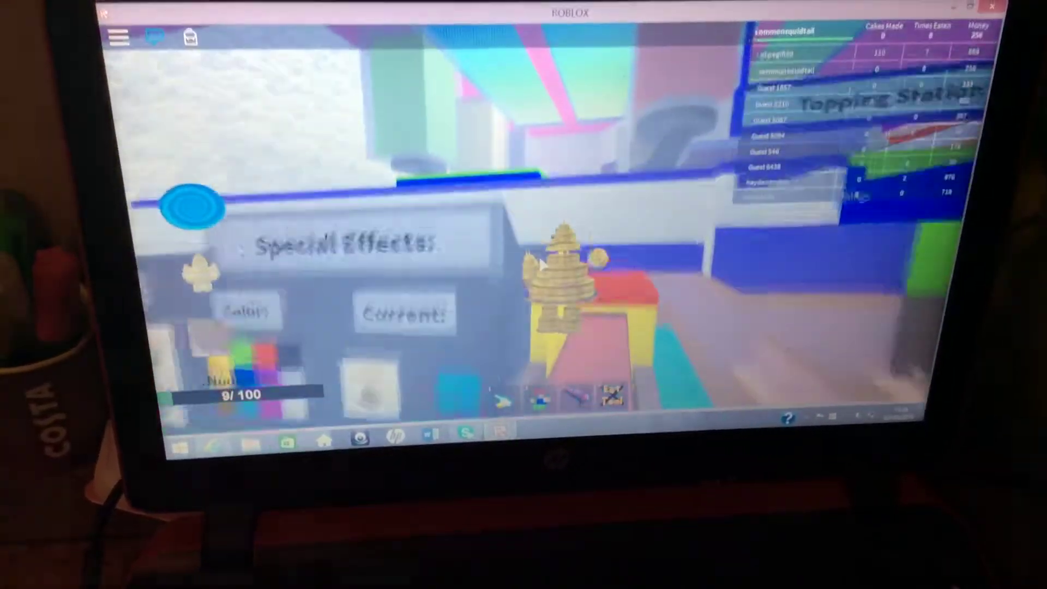
key(w)
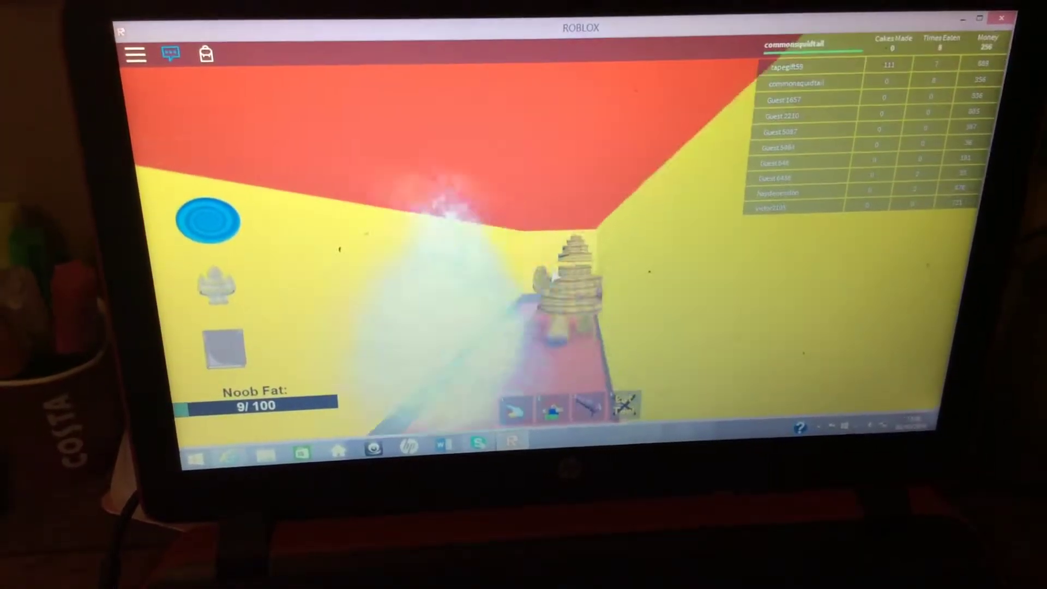
key(w)
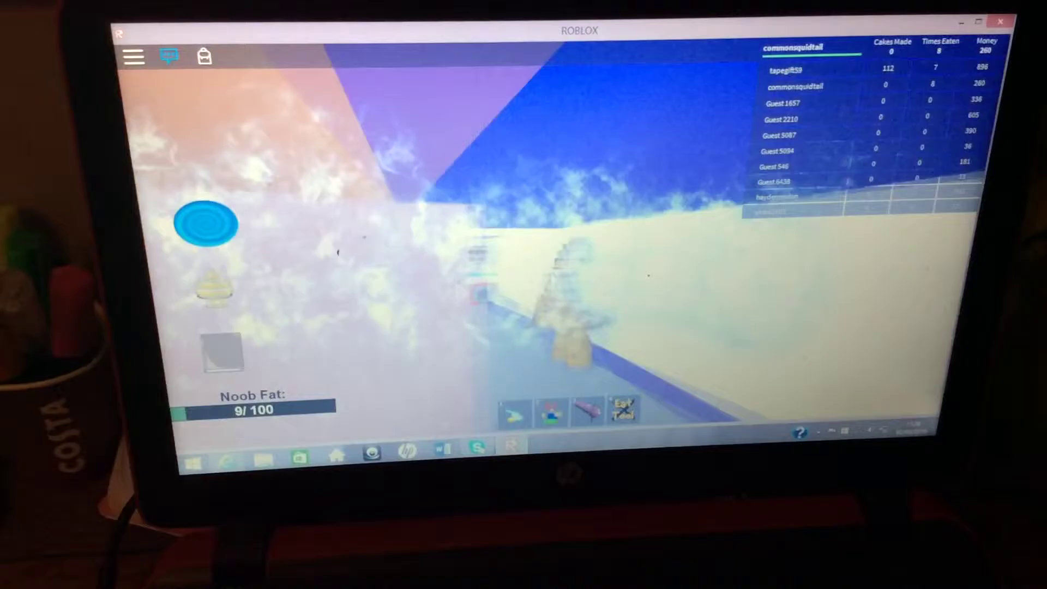
key(w)
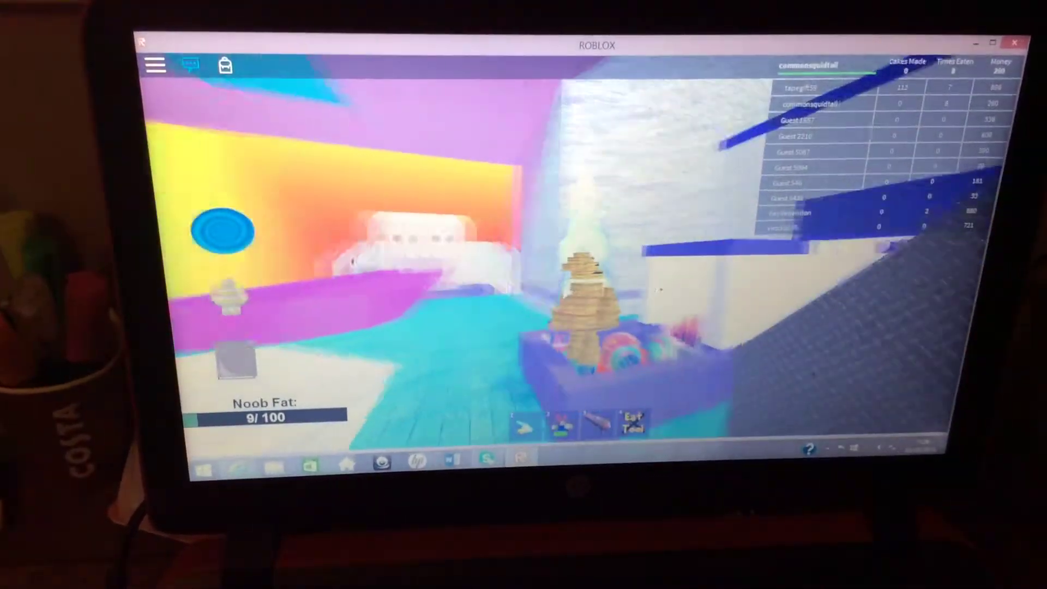
key(w)
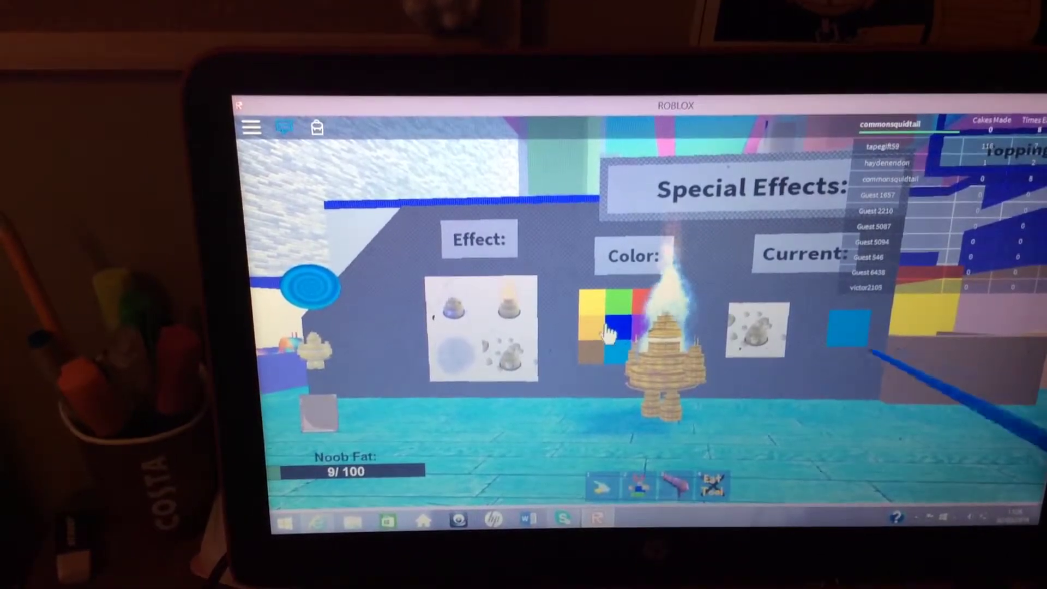
click(643, 303)
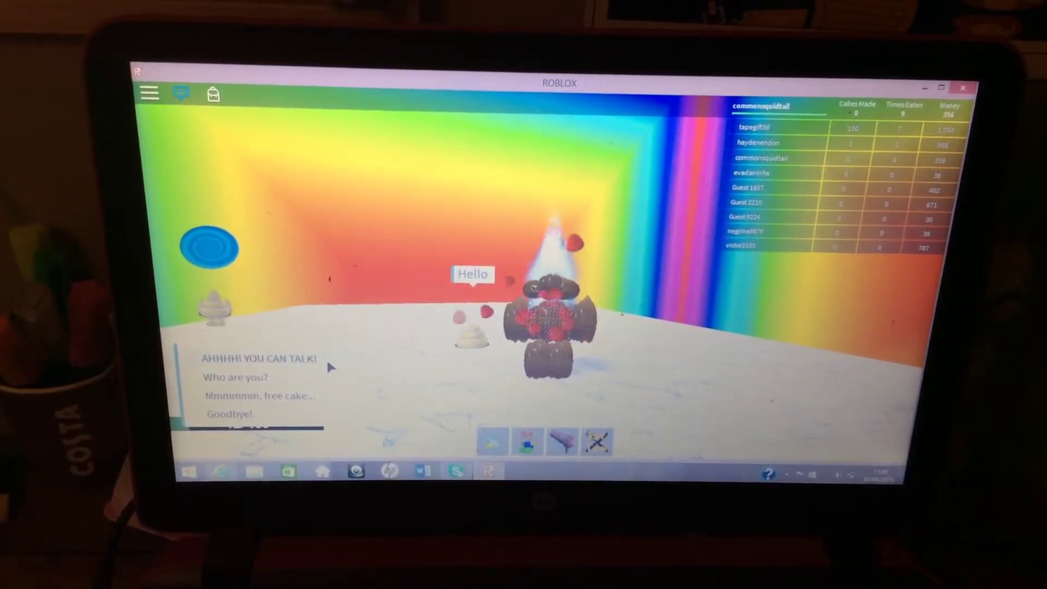
Answer the rainbow-platform cake with surprise that it can talk
click(279, 359)
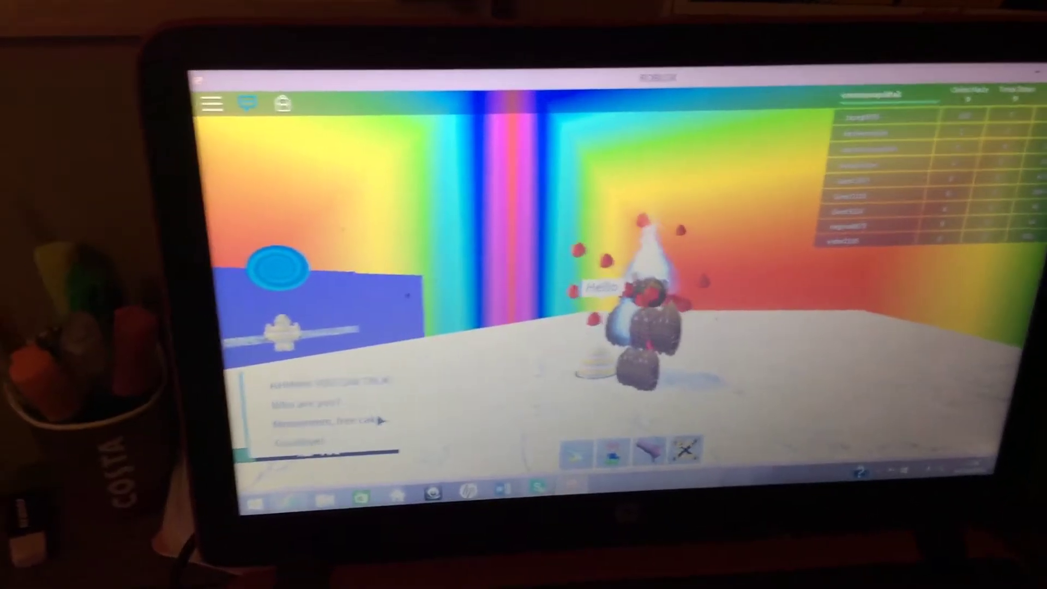
Reply 'free cake', promise a small bite, threaten the toilet, then open the game menu
click(288, 399)
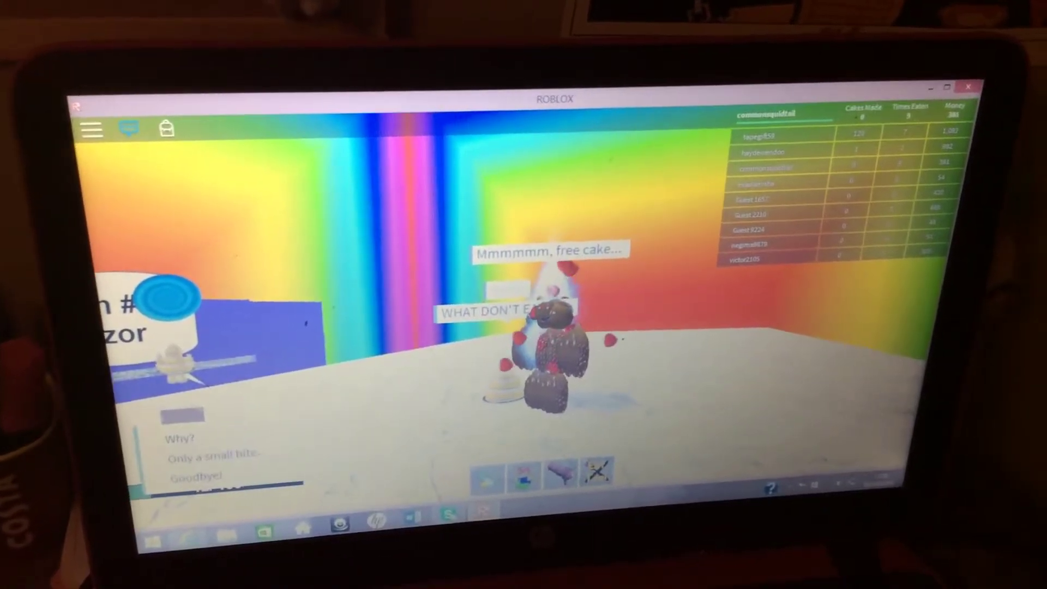
click(246, 459)
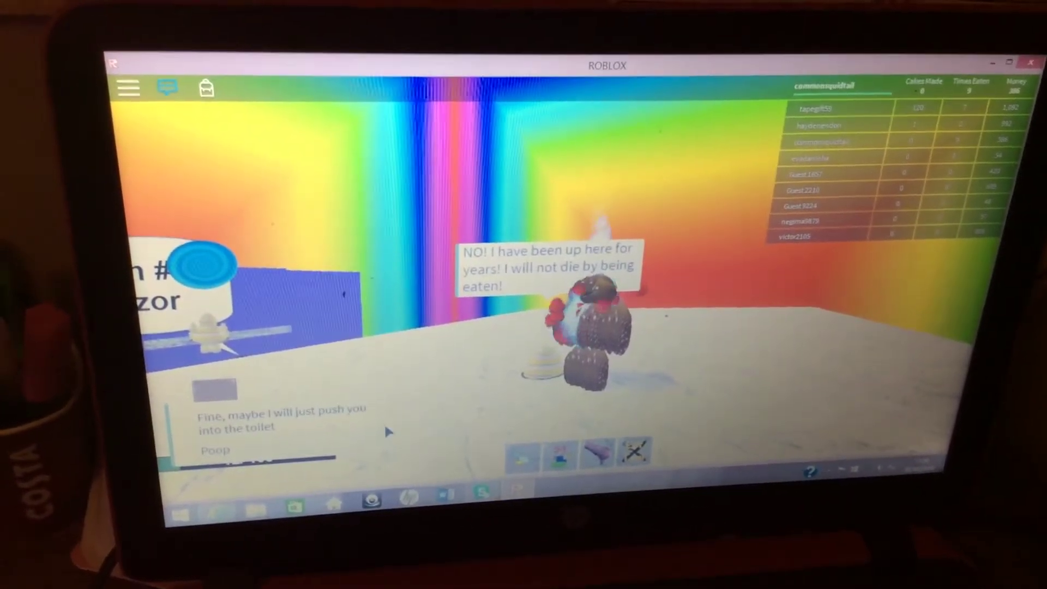
click(374, 424)
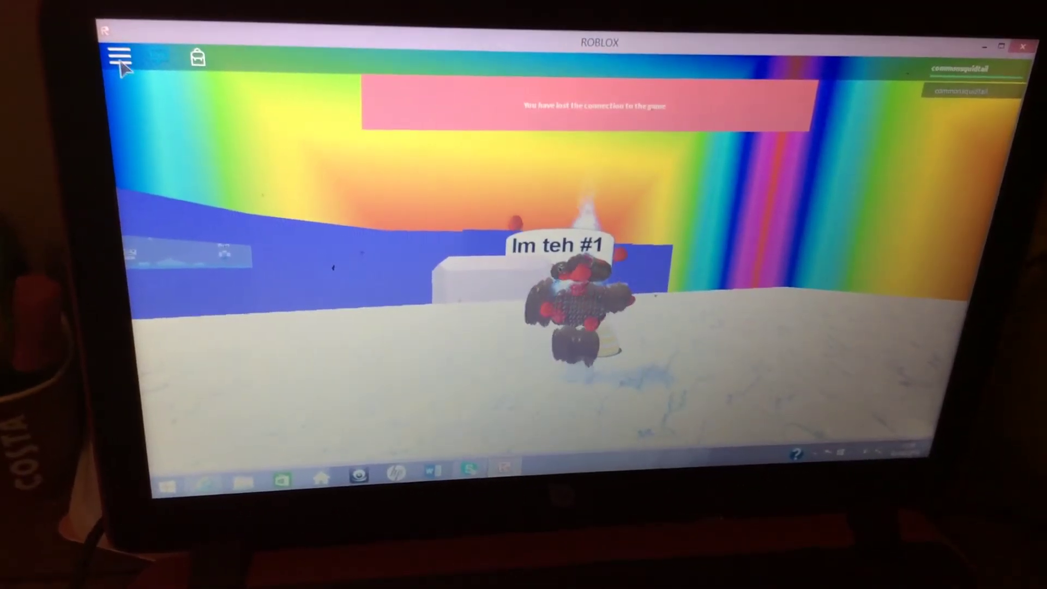
click(122, 56)
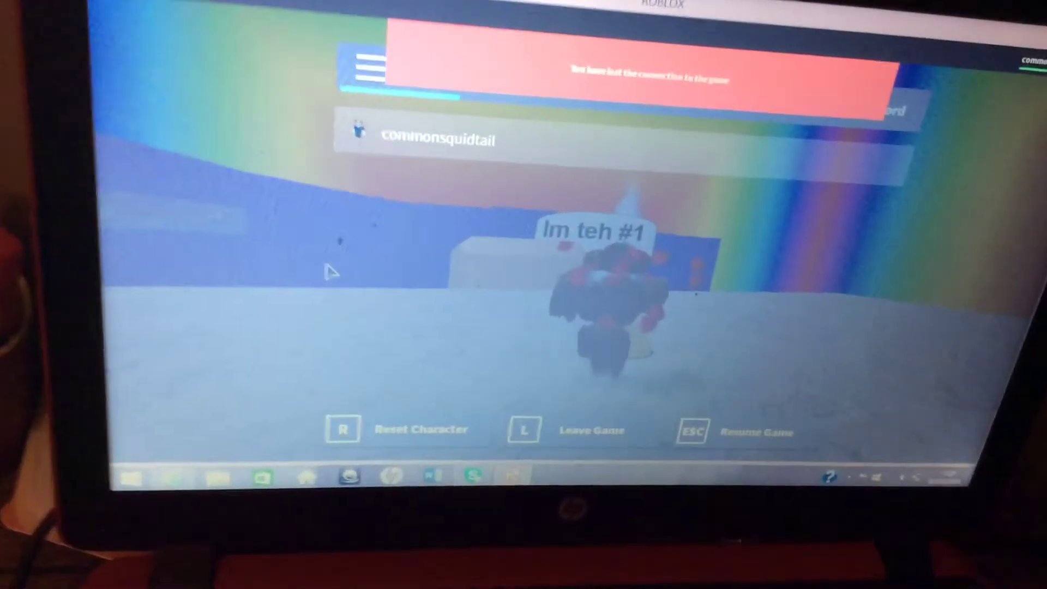